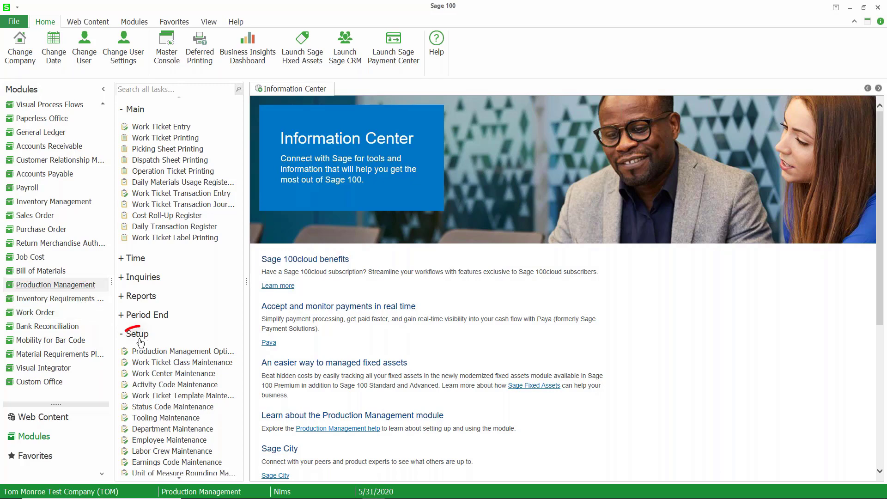
- Open Work Ticket Template Maintenance from the Production Management setup tasks
{"action": "left_click", "coordinate": [191, 396]}
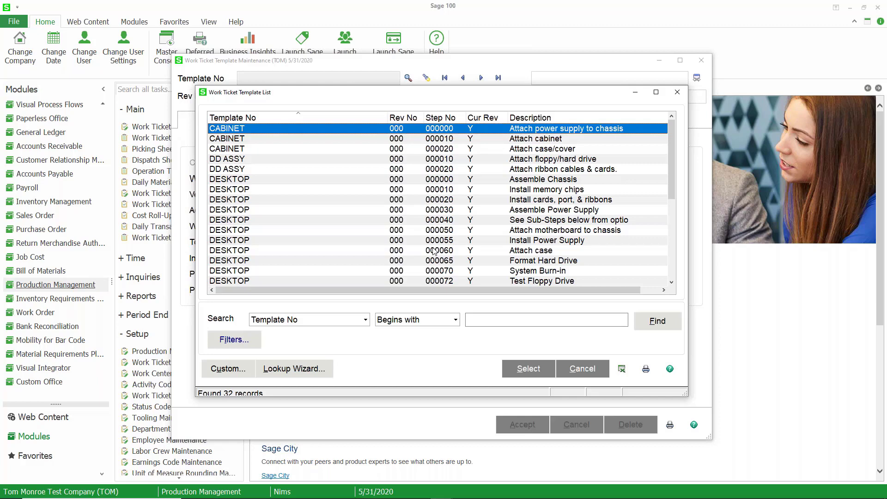
- Load the DESKTOP template's step 000000, Assemble Chassis, from the template lookup
{"action": "left_click", "coordinate": [358, 181]}
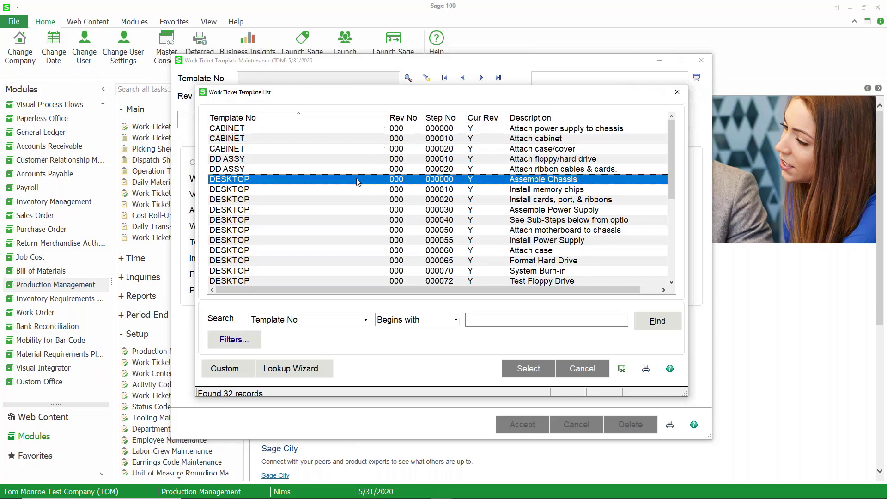
{"action": "left_click", "coordinate": [518, 370]}
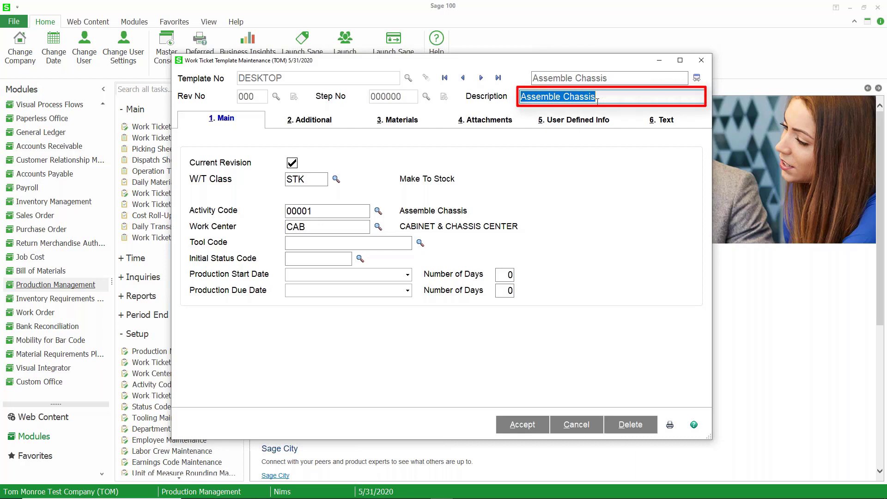
- Review the Assemble Chassis step's Additional and Materials pages, accept it, then switch to Bill of Materials
{"action": "left_click", "coordinate": [322, 123]}
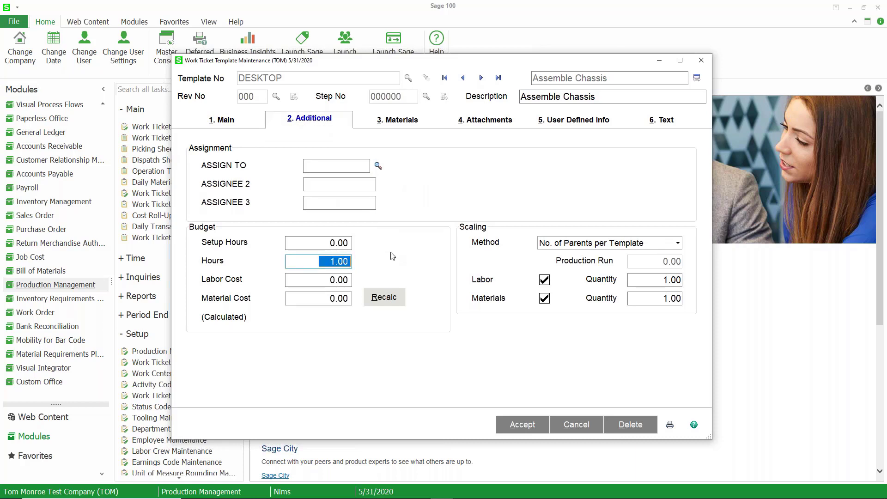
{"action": "left_click", "coordinate": [403, 124]}
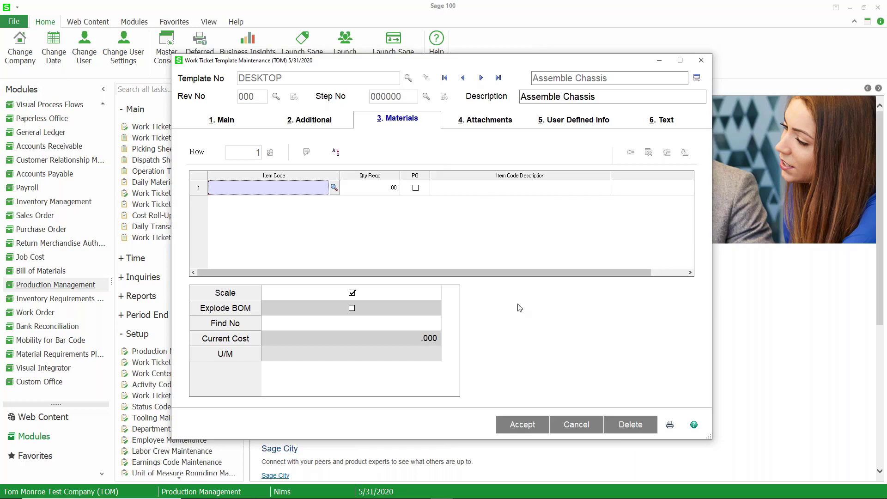
{"action": "left_click", "coordinate": [516, 425]}
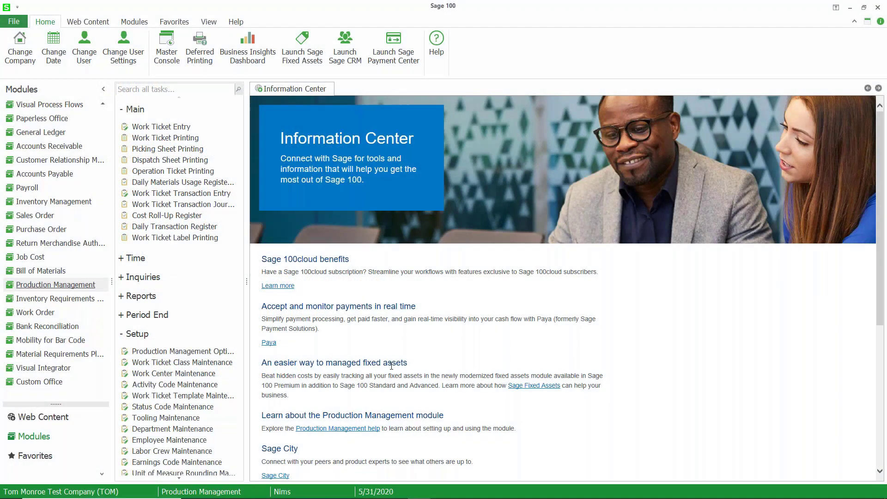
{"action": "left_click", "coordinate": [51, 271]}
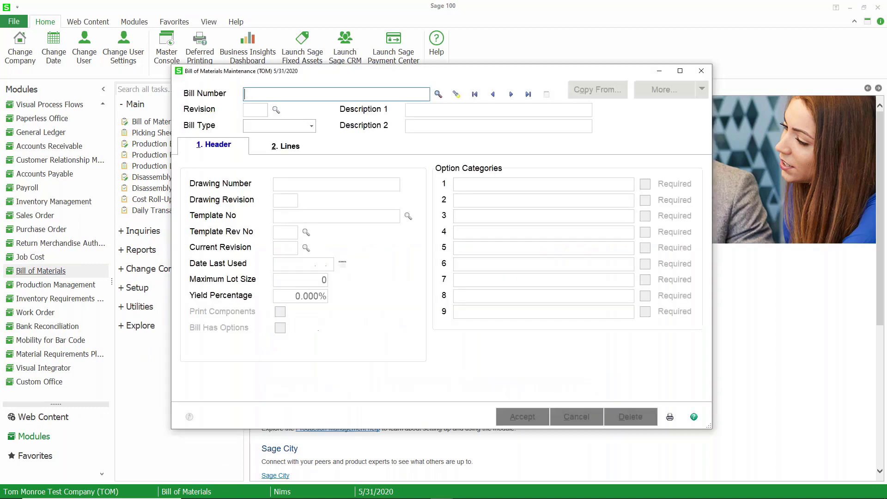
- Load bill DSKTP-00100 revision 000 and highlight its linked template, DESKTOP
{"action": "left_click", "coordinate": [438, 94]}
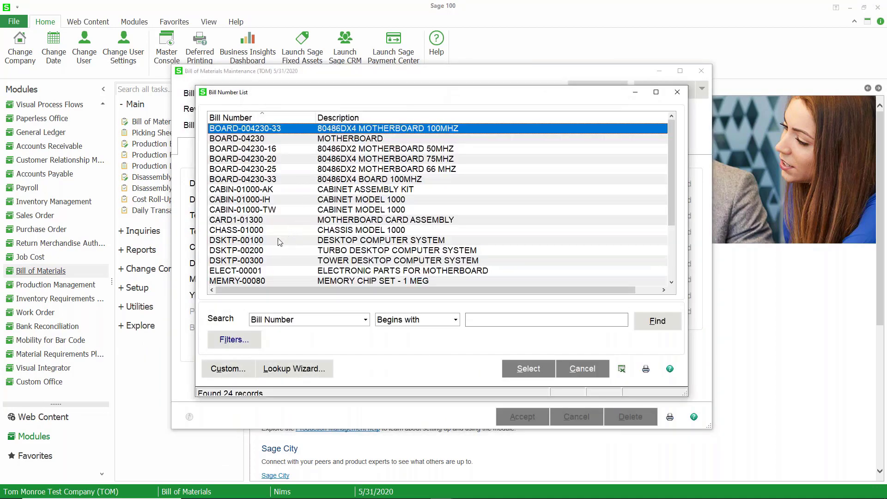
{"action": "double_click", "coordinate": [258, 241]}
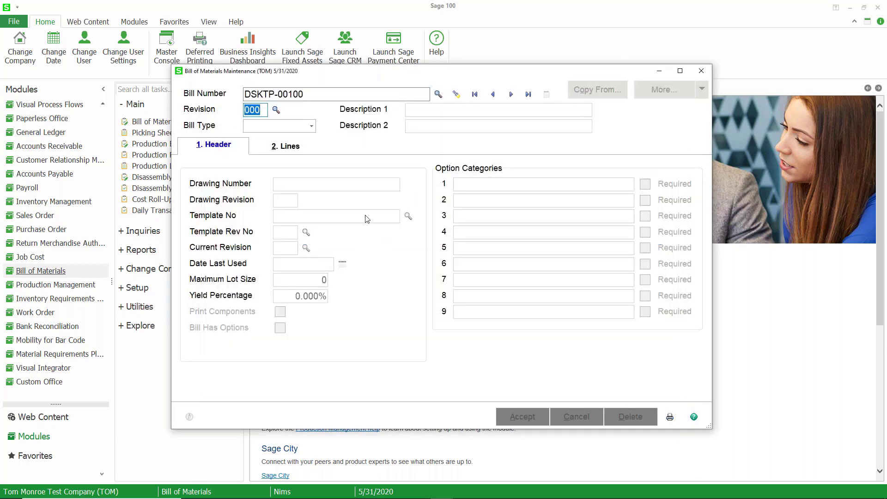
{"action": "key", "text": "Tab"}
{"action": "left_click_drag", "start_coordinate": [343, 216], "coordinate": [257, 217]}
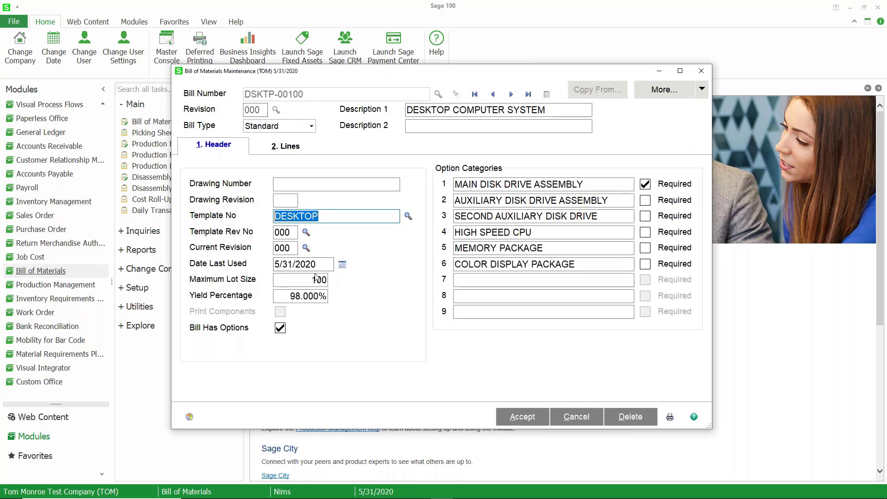
- Check DSKTP-00100's component lines, including VGABW-04692 on template step 000090, then save the bill
{"action": "left_click", "coordinate": [405, 221]}
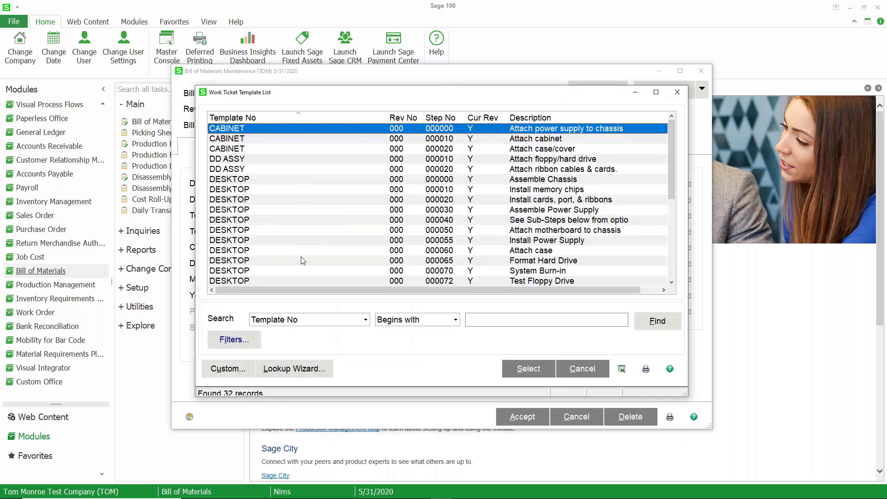
{"action": "left_click", "coordinate": [561, 369]}
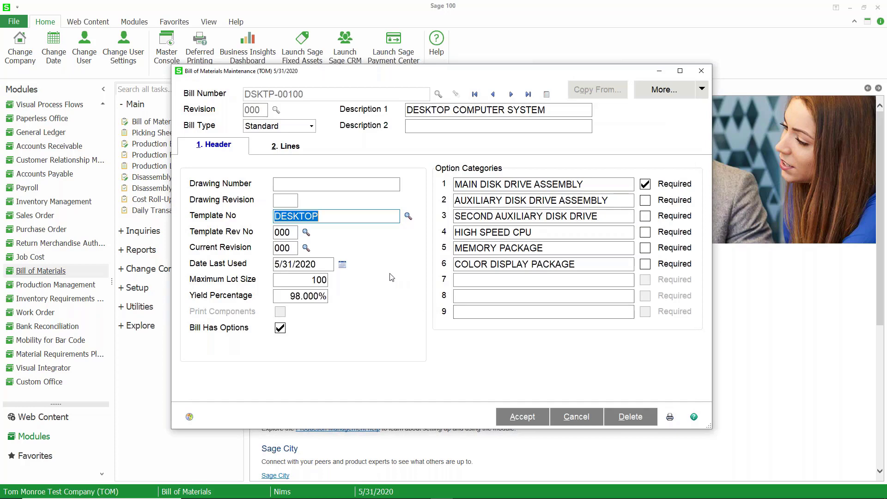
{"action": "left_click", "coordinate": [294, 149]}
{"action": "scroll", "coordinate": [445, 254], "scroll_direction": "up", "scroll_amount": 2}
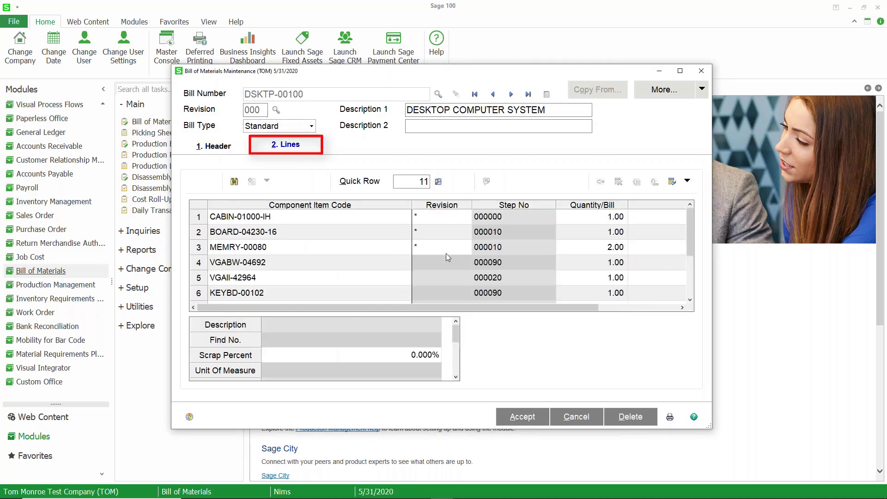
{"action": "left_click", "coordinate": [304, 218]}
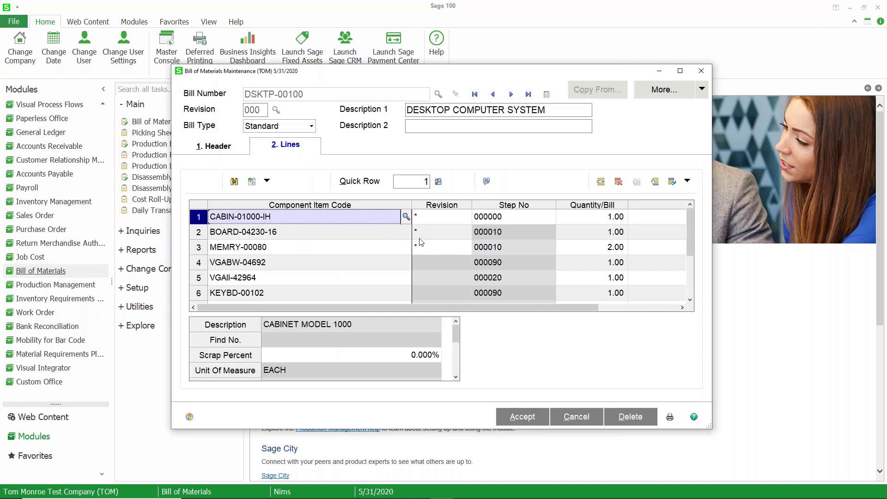
{"action": "left_click", "coordinate": [338, 259]}
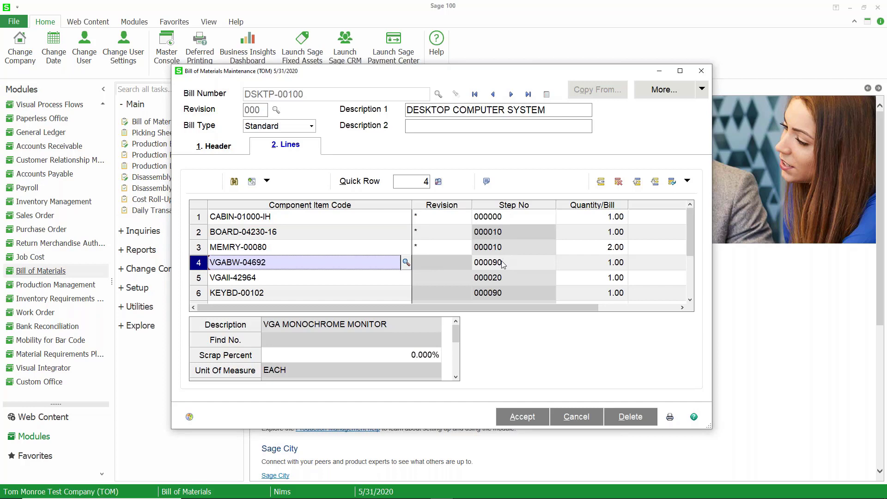
{"action": "left_click", "coordinate": [475, 261]}
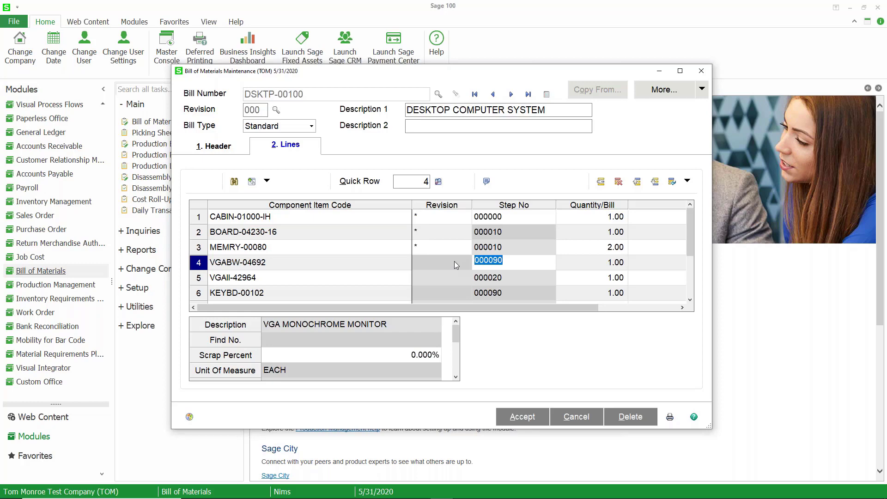
{"action": "left_click", "coordinate": [523, 417]}
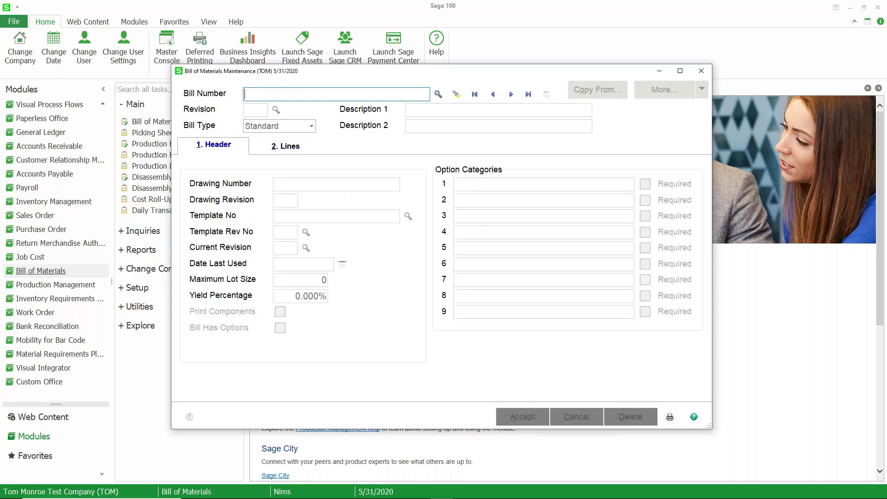
- Close Bill of Materials Maintenance and return to the Production Management module
{"action": "left_click", "coordinate": [700, 72]}
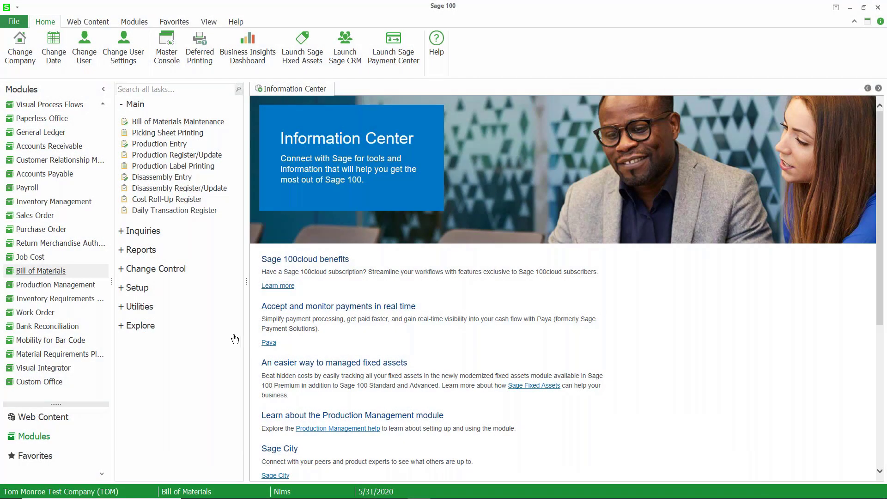
{"action": "left_click", "coordinate": [70, 285]}
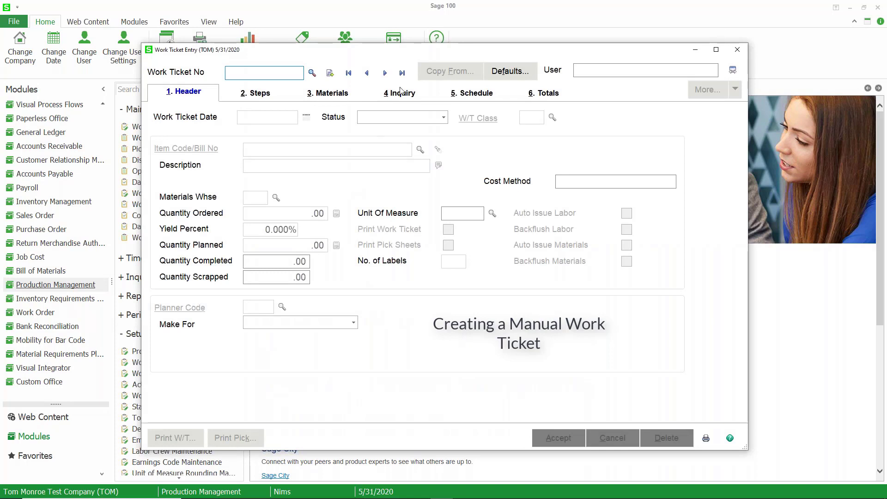
{"action": "left_click", "coordinate": [329, 73]}
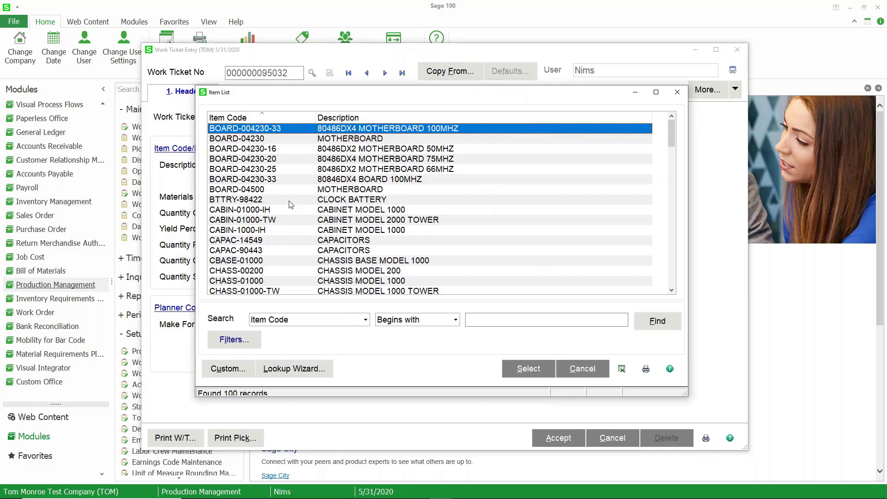
{"action": "scroll", "coordinate": [291, 205], "scroll_direction": "down", "scroll_amount": 3}
{"action": "scroll", "coordinate": [292, 205], "scroll_direction": "down", "scroll_amount": 2}
{"action": "scroll", "coordinate": [292, 206], "scroll_direction": "down", "scroll_amount": 7}
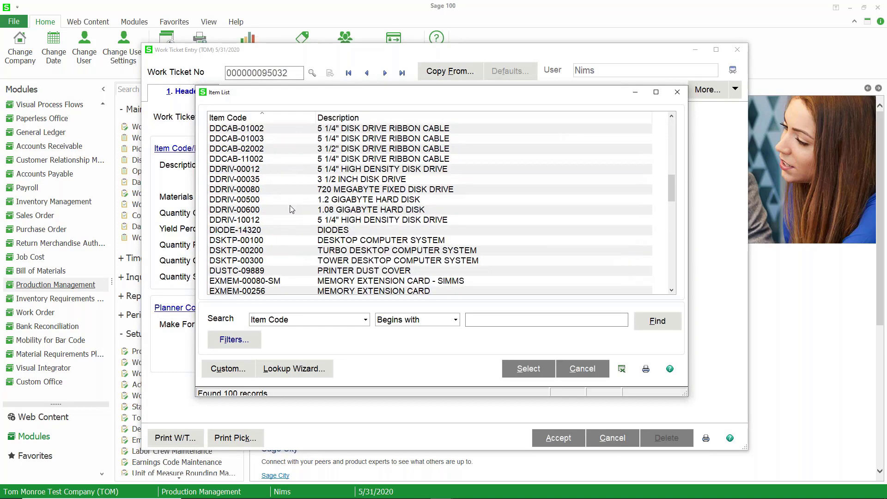
{"action": "left_click", "coordinate": [273, 240]}
{"action": "double_click", "coordinate": [273, 239]}
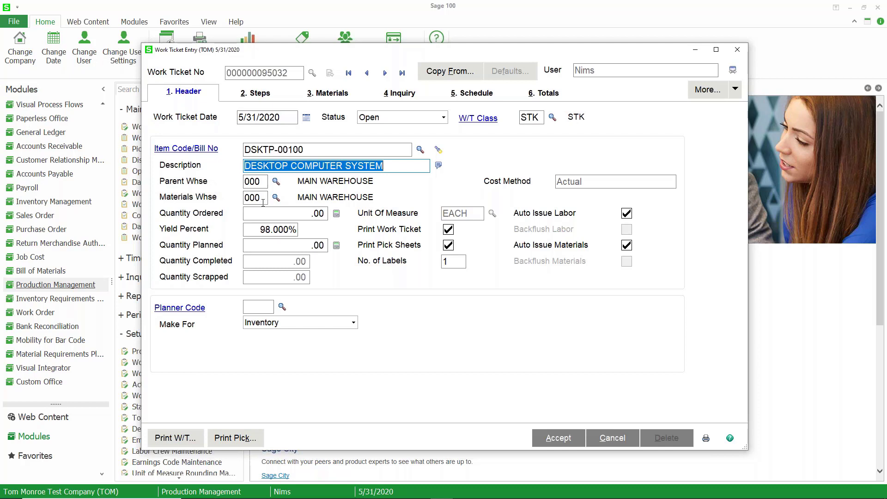
{"action": "left_click", "coordinate": [298, 213]}
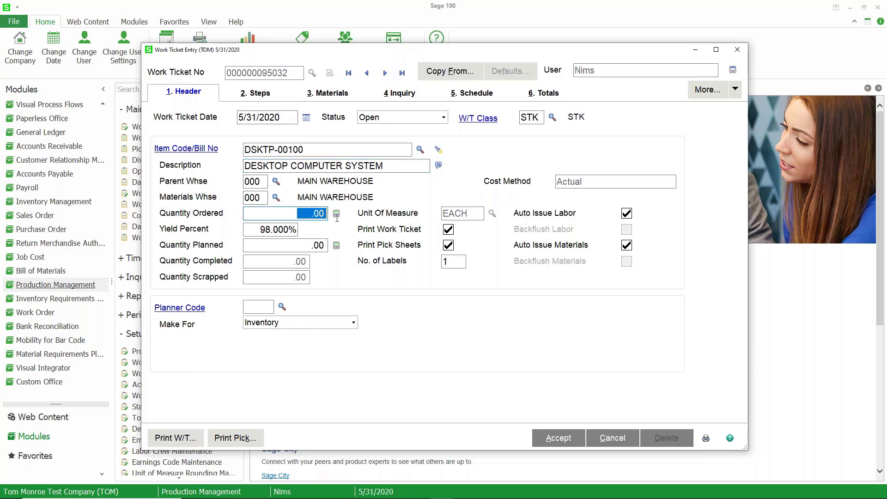
- Set the ticket's quantity ordered to 1 with 100% yield
{"action": "type", "text": "1"}
{"action": "key", "text": "Tab"}
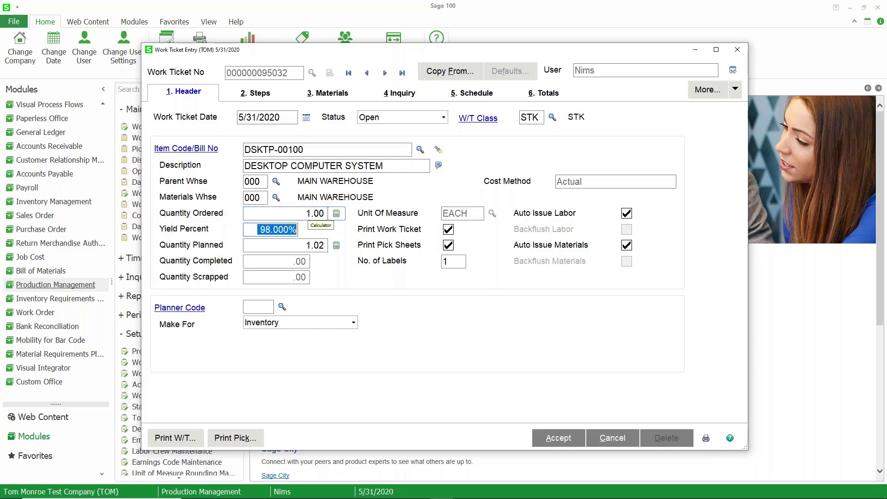
{"action": "type", "text": "100"}
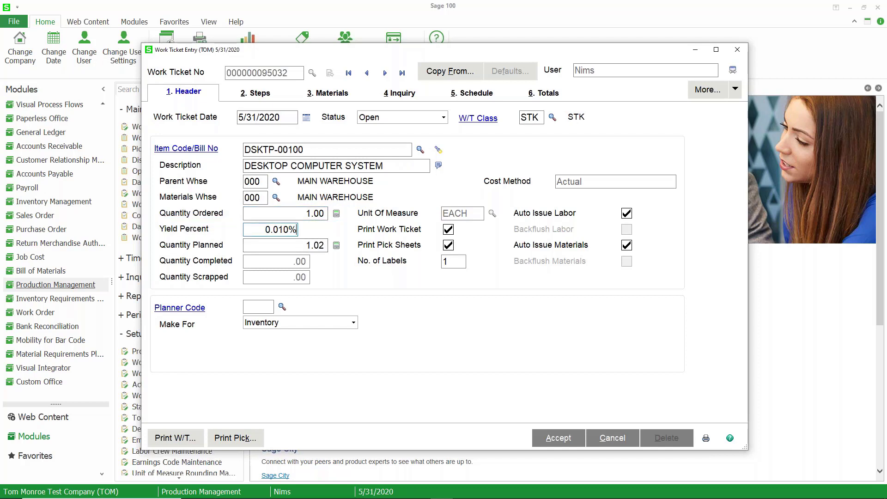
{"action": "key", "text": "Tab"}
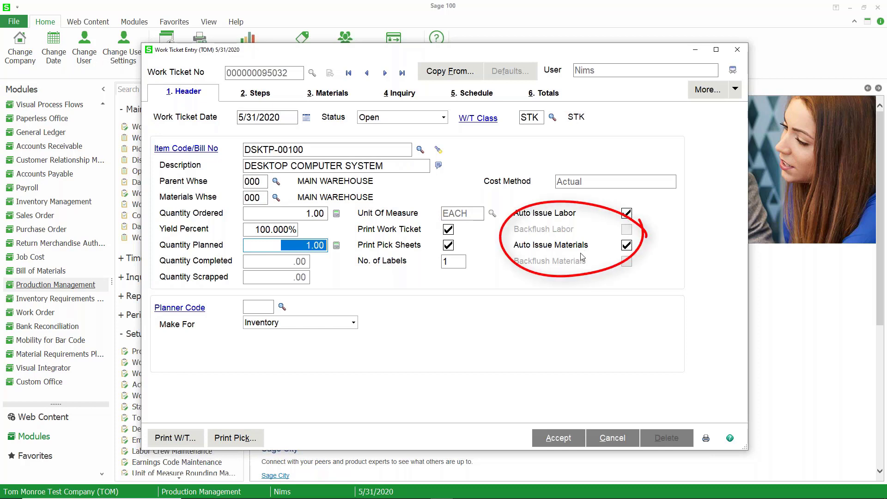
- Turn off automatic labor and materials issue, then view the empty Steps page
{"action": "left_click", "coordinate": [627, 214]}
{"action": "left_click", "coordinate": [626, 245]}
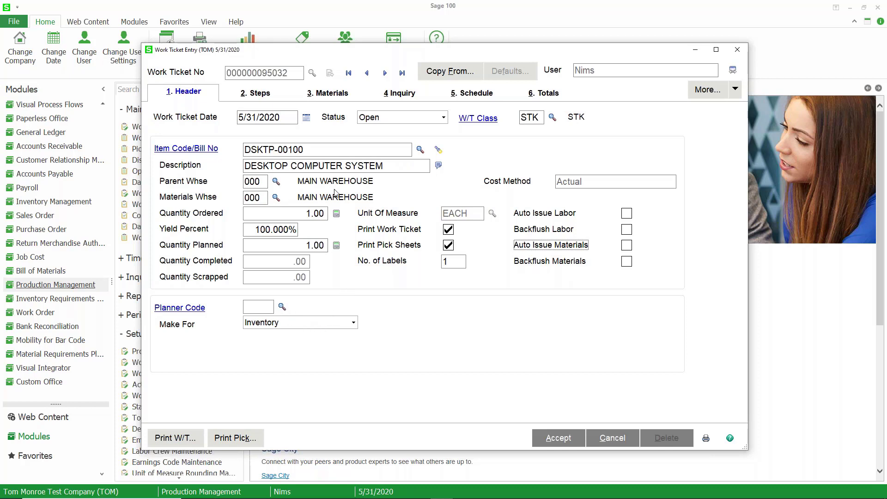
{"action": "left_click", "coordinate": [260, 93]}
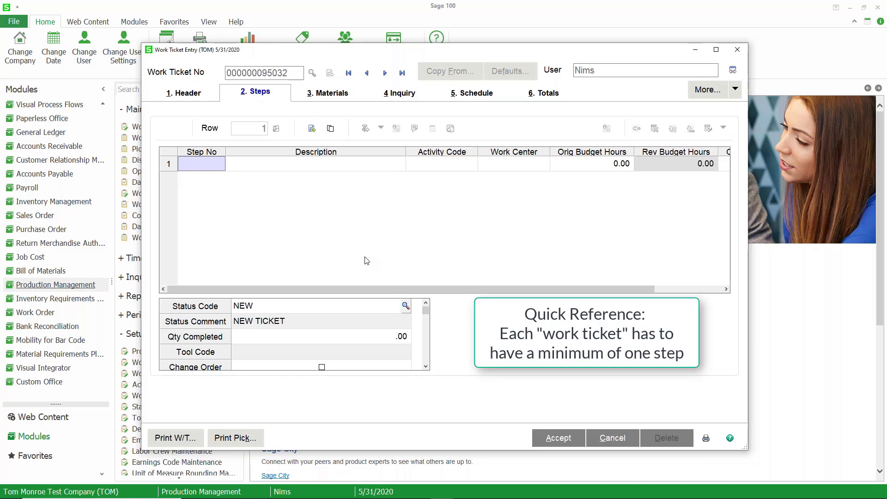
- Add step 000010 with activity 00001 at work center ACC, correcting budget hours from 0.02 to 2
{"action": "left_click", "coordinate": [312, 132]}
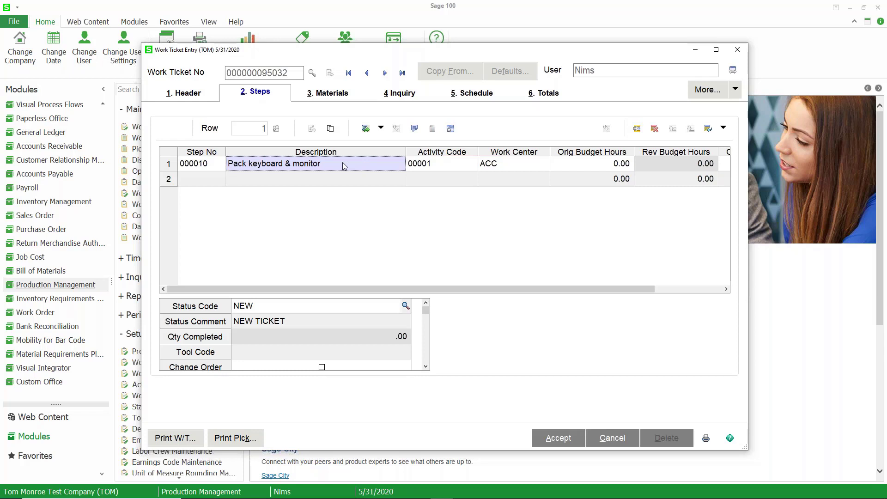
{"action": "left_click", "coordinate": [437, 165]}
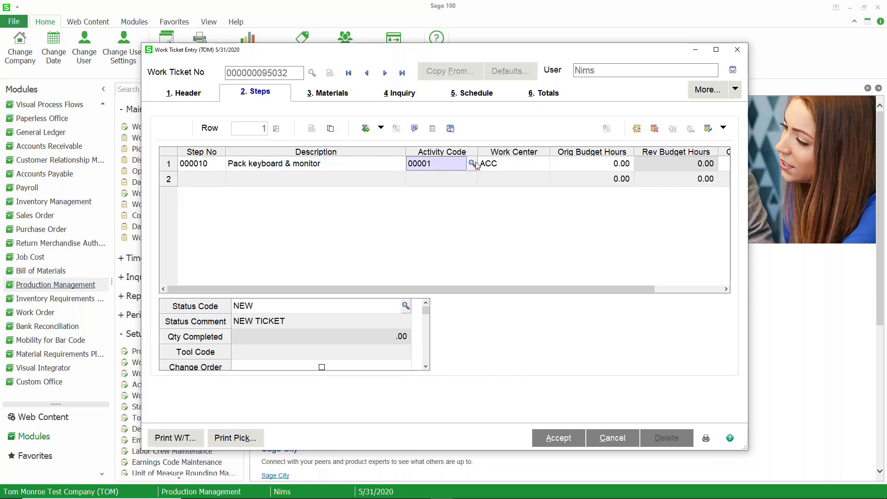
{"action": "left_click", "coordinate": [513, 167]}
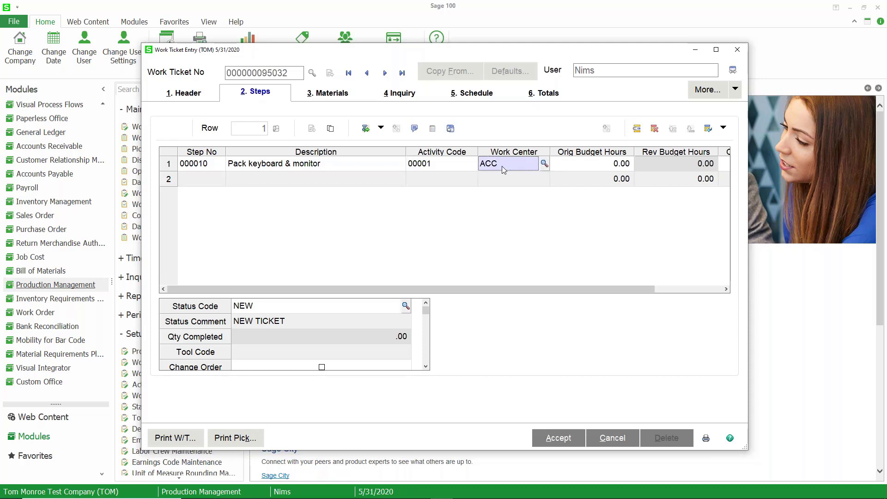
{"action": "left_click", "coordinate": [465, 167]}
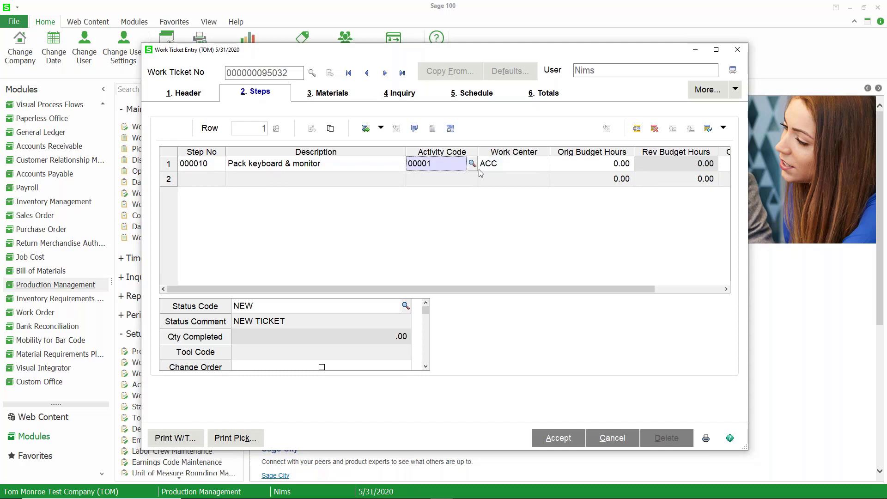
{"action": "left_click", "coordinate": [561, 164]}
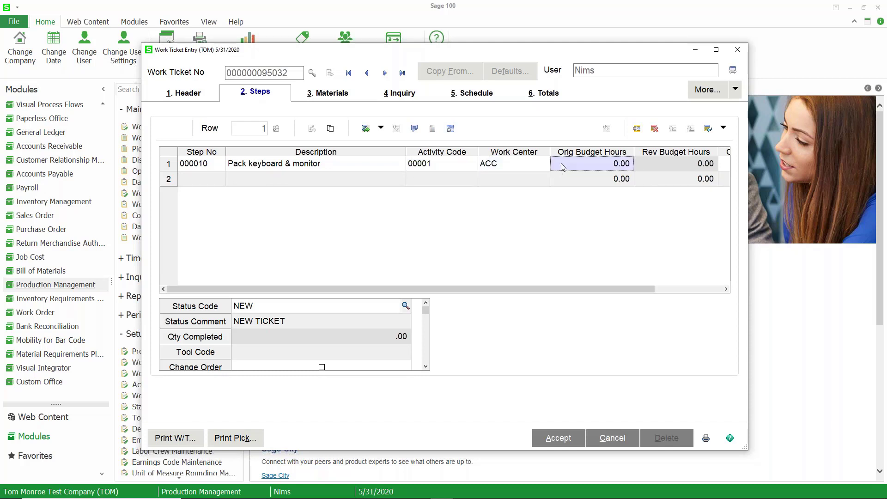
{"action": "type", "text": "0.02"}
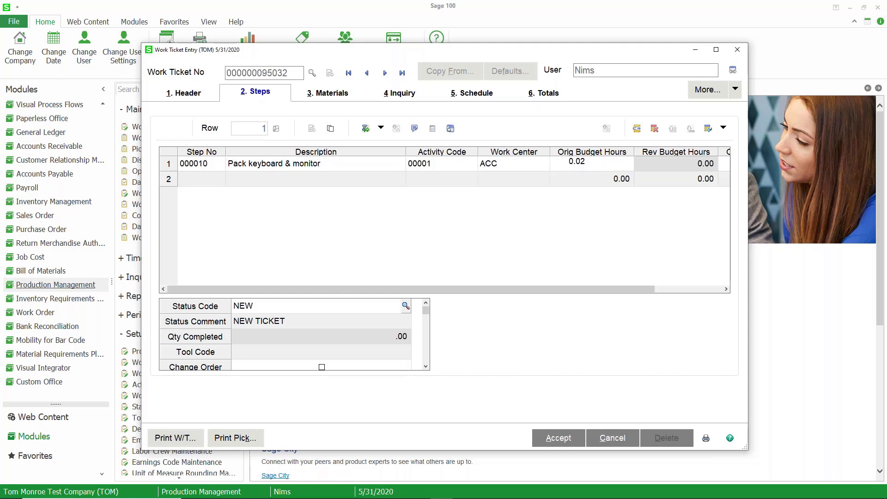
{"action": "key", "text": "Tab"}
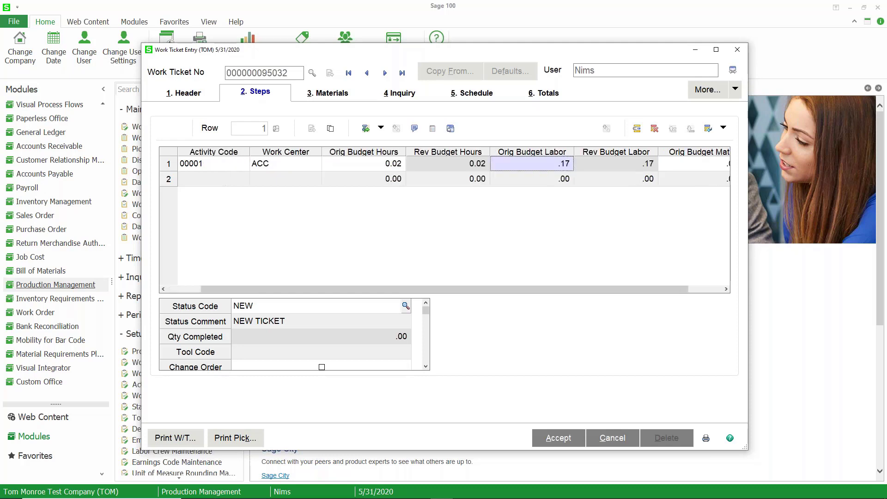
{"action": "left_click", "coordinate": [375, 164]}
{"action": "type", "text": "2."}
{"action": "key", "text": "Tab"}
- Add Clock Battery BTTRY-98422 as a material on step 000010 with 1 required
{"action": "left_click", "coordinate": [342, 94]}
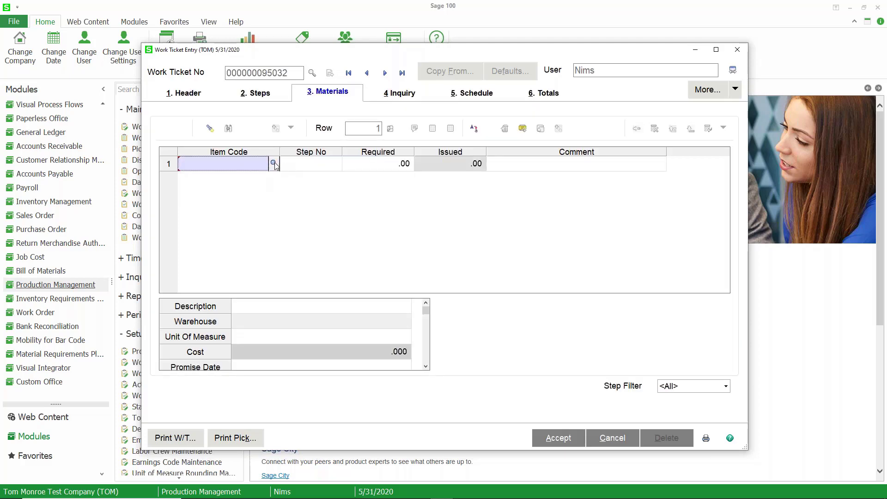
{"action": "left_click", "coordinate": [275, 164]}
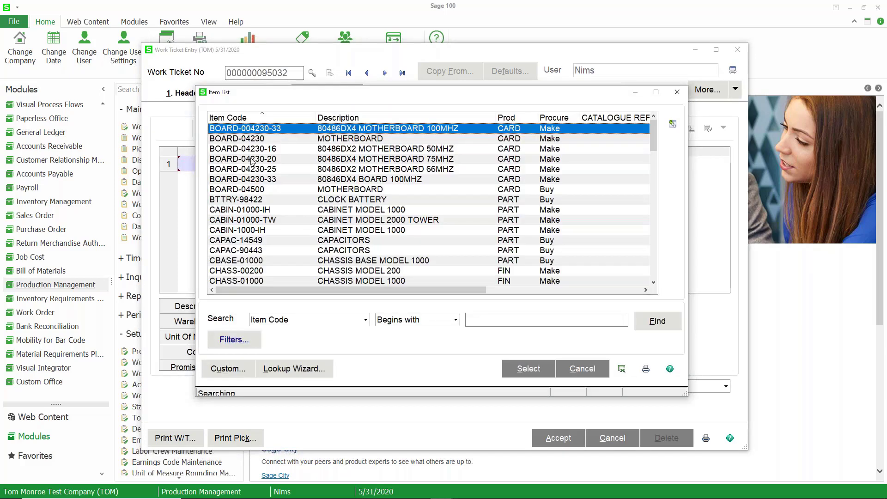
{"action": "double_click", "coordinate": [260, 200]}
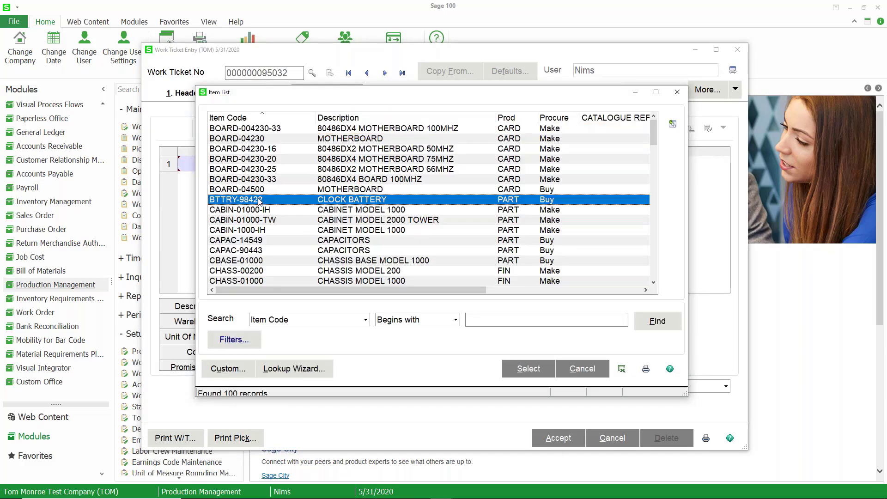
{"action": "left_click", "coordinate": [336, 164]}
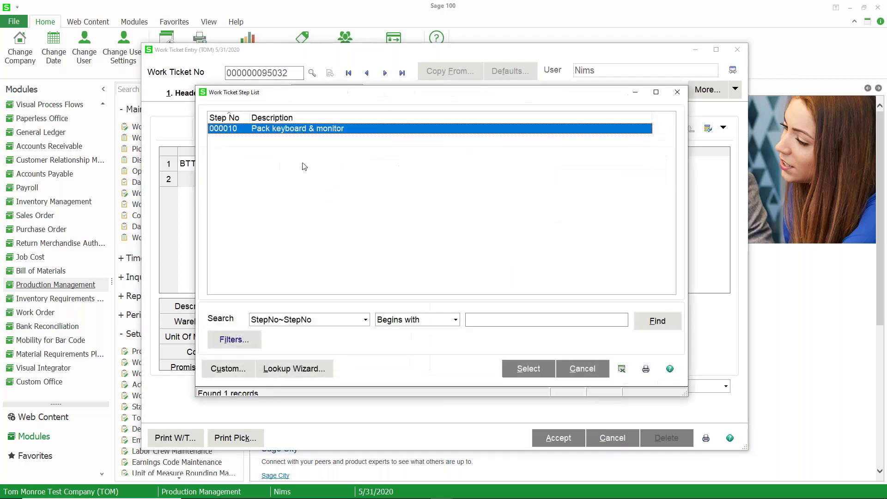
{"action": "key", "text": "Return"}
{"action": "key", "text": "ctrl+q"}
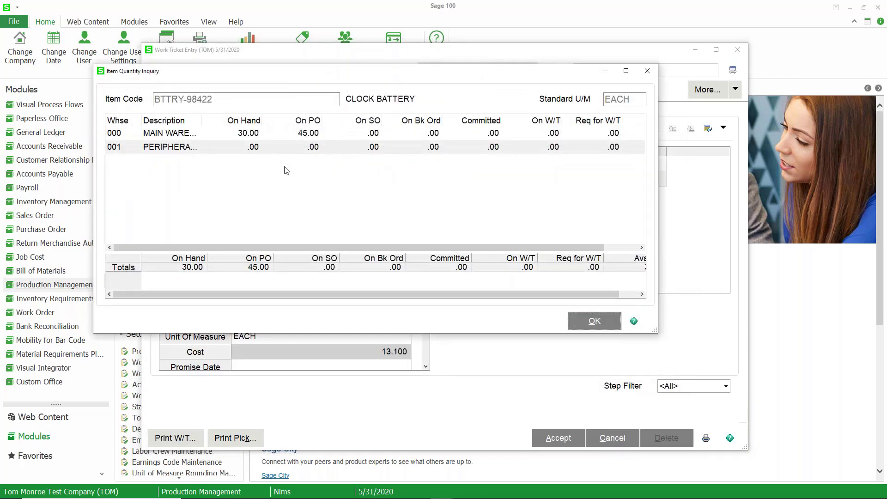
{"action": "left_click", "coordinate": [593, 321]}
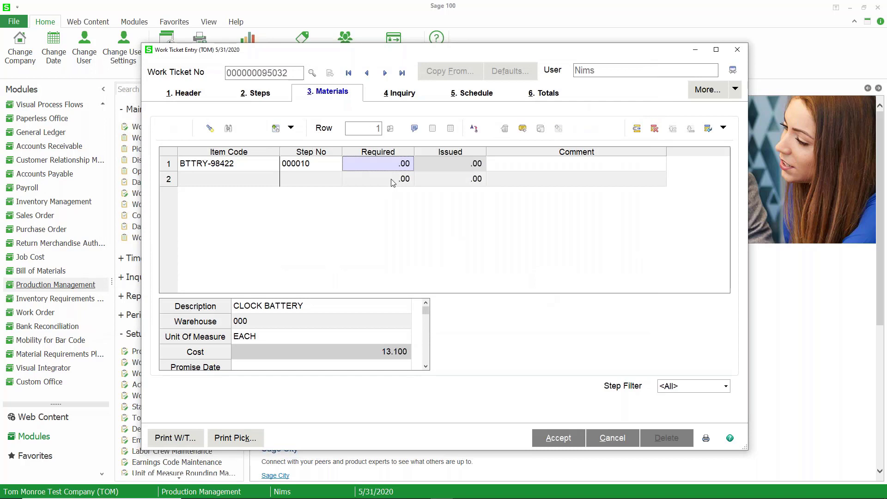
{"action": "left_click", "coordinate": [368, 161]}
{"action": "type", "text": "1"}
{"action": "key", "text": "Tab"}
{"action": "left_click", "coordinate": [273, 175]}
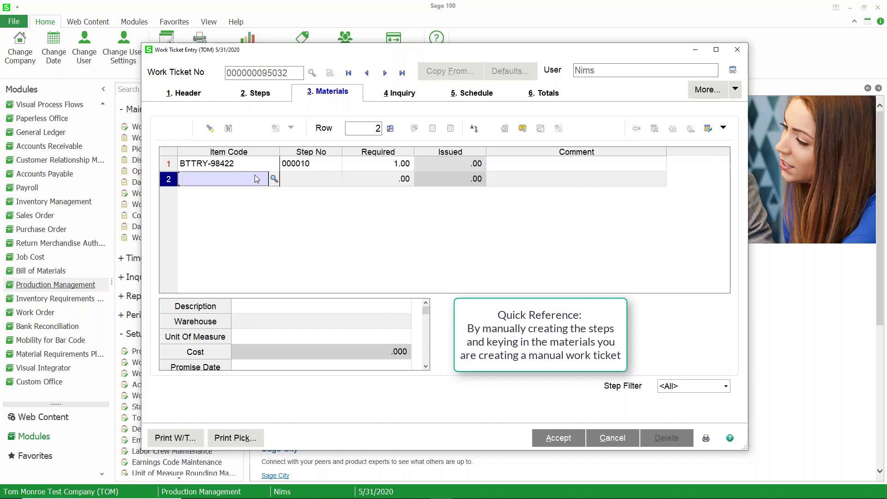
{"action": "left_click", "coordinate": [602, 442]}
{"action": "left_click", "coordinate": [409, 191]}
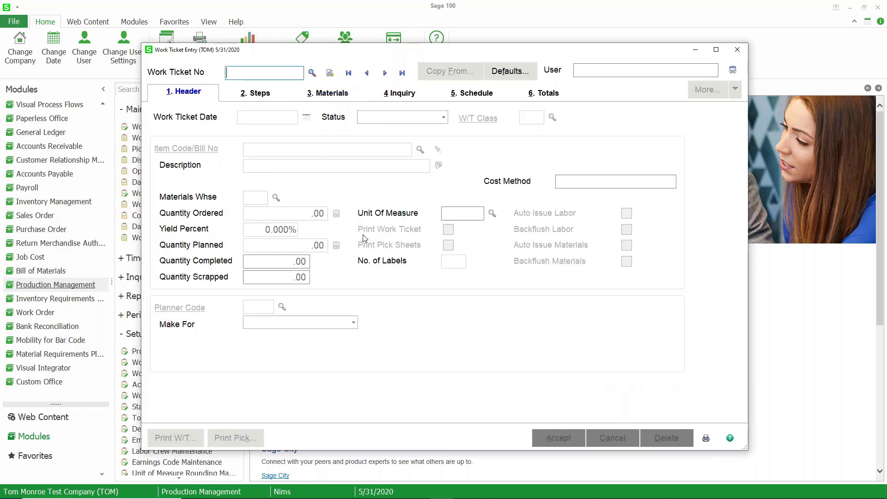
{"action": "left_click", "coordinate": [330, 74]}
{"action": "left_click", "coordinate": [330, 74]}
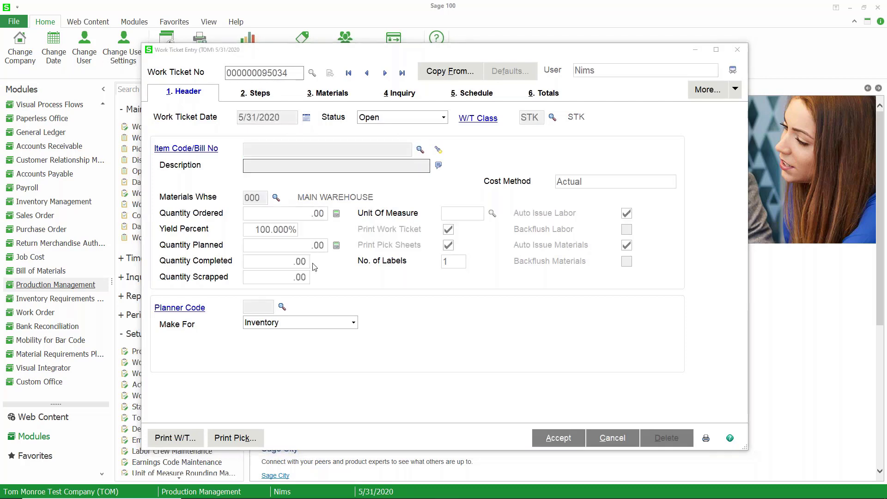
- Set item DSKTP-00100, quantity 1, 100% yield, with auto labor and material issue turned off
{"action": "scroll", "coordinate": [346, 276], "scroll_direction": "down", "scroll_amount": 7}
{"action": "scroll", "coordinate": [346, 276], "scroll_direction": "down", "scroll_amount": 4}
{"action": "left_click", "coordinate": [296, 271]}
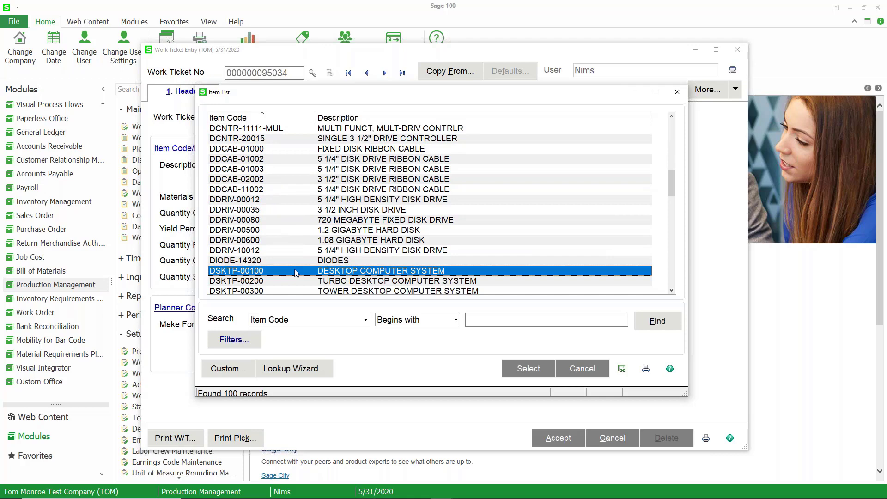
{"action": "double_click", "coordinate": [296, 271]}
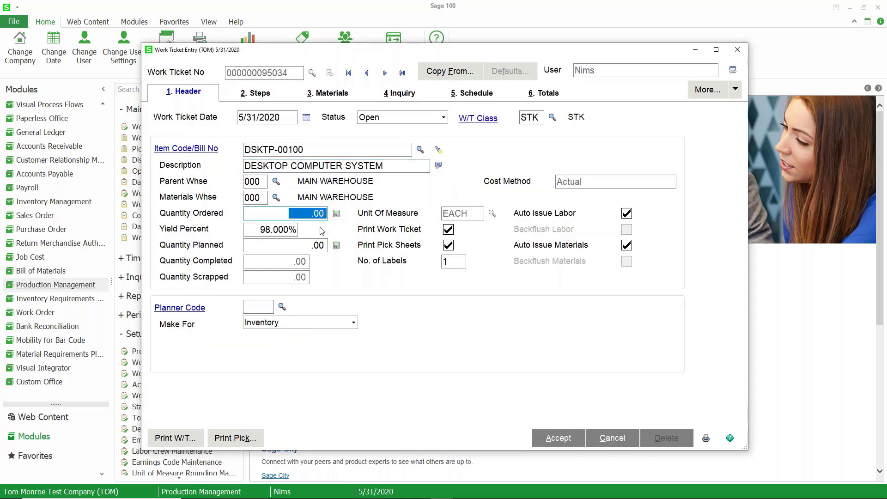
{"action": "type", "text": "1"}
{"action": "key", "text": "Tab"}
{"action": "type", "text": "100"}
{"action": "key", "text": "Tab"}
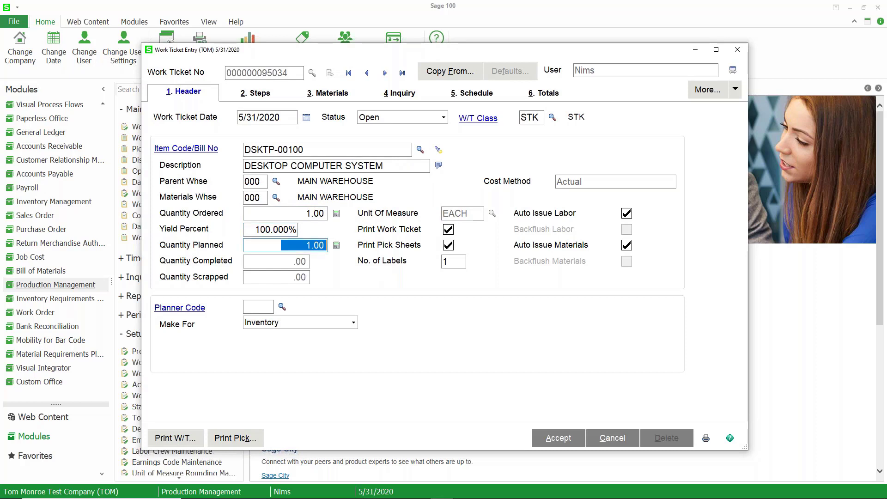
{"action": "left_click", "coordinate": [626, 213]}
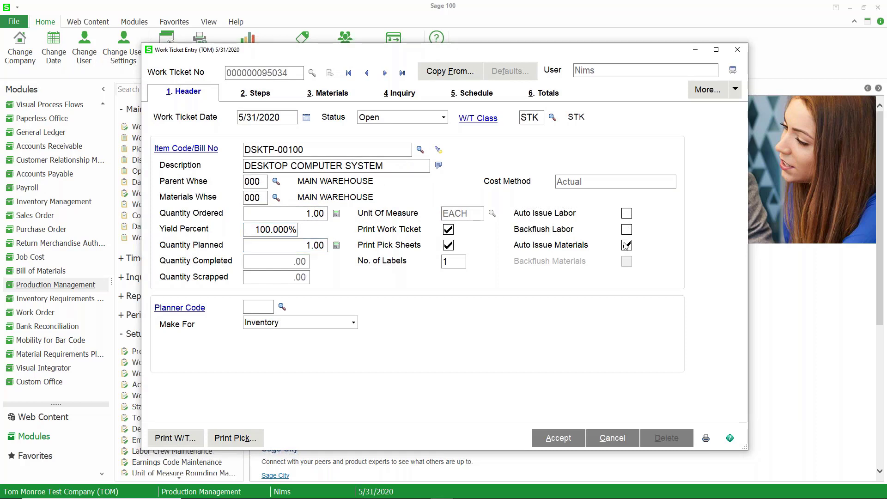
{"action": "left_click", "coordinate": [627, 246]}
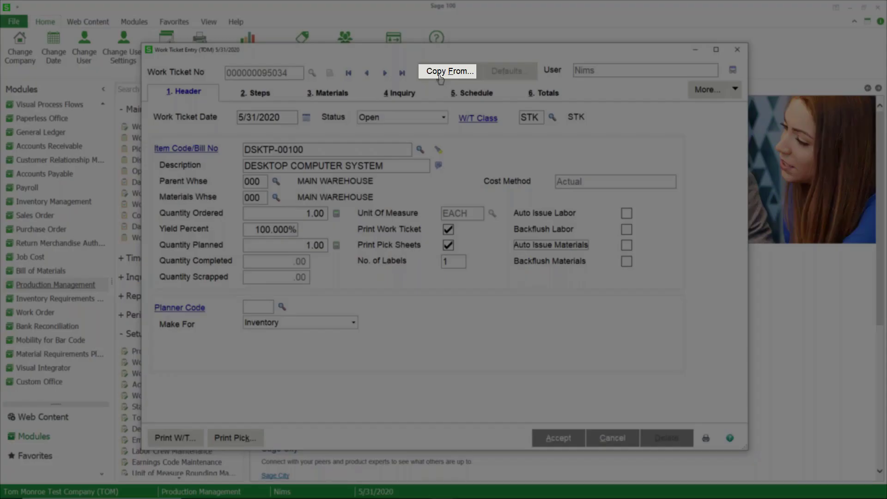
- Copy from bill DSKTP-00100 rev 000 with the 500 MB hard disk option, then view the steps
{"action": "left_click", "coordinate": [438, 77]}
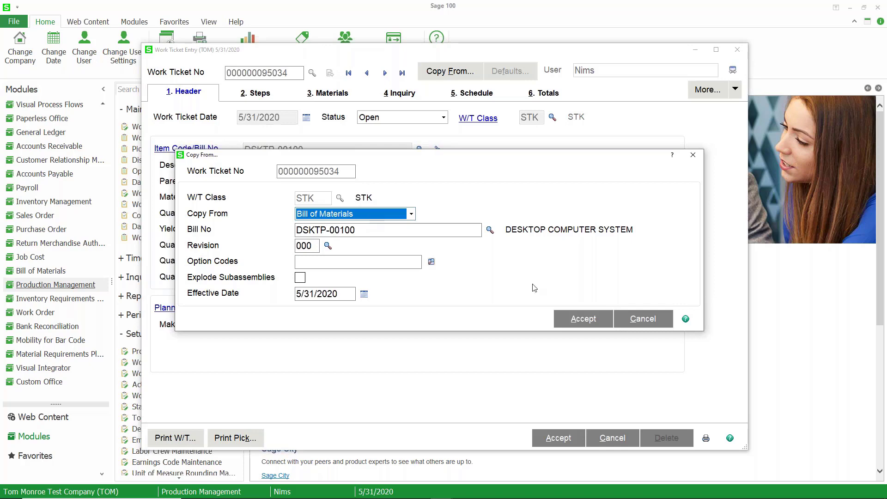
{"action": "left_click", "coordinate": [571, 322]}
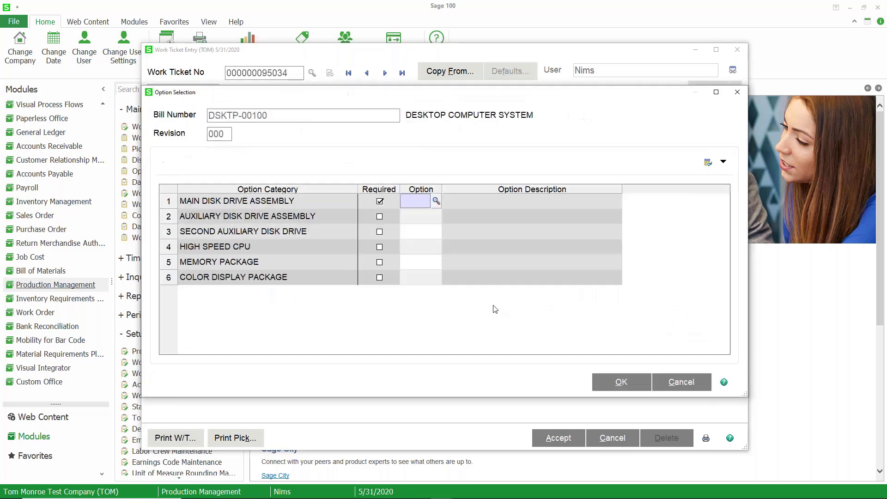
{"action": "left_click", "coordinate": [436, 201]}
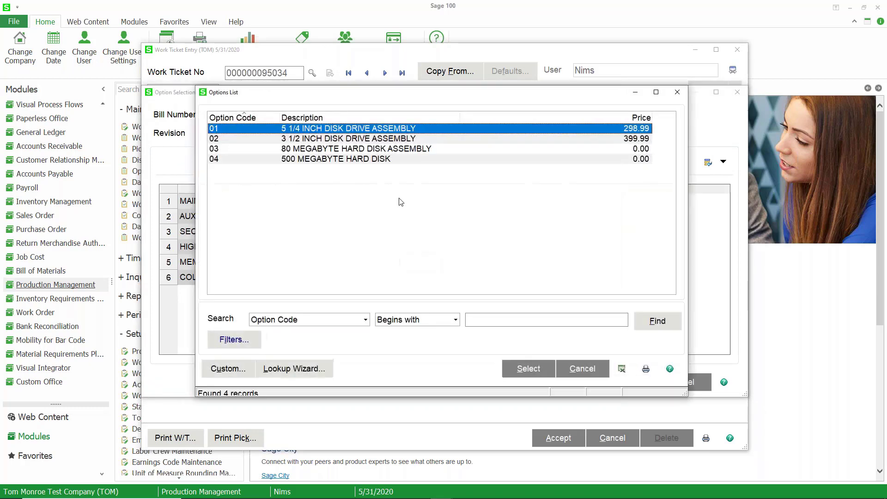
{"action": "double_click", "coordinate": [386, 160]}
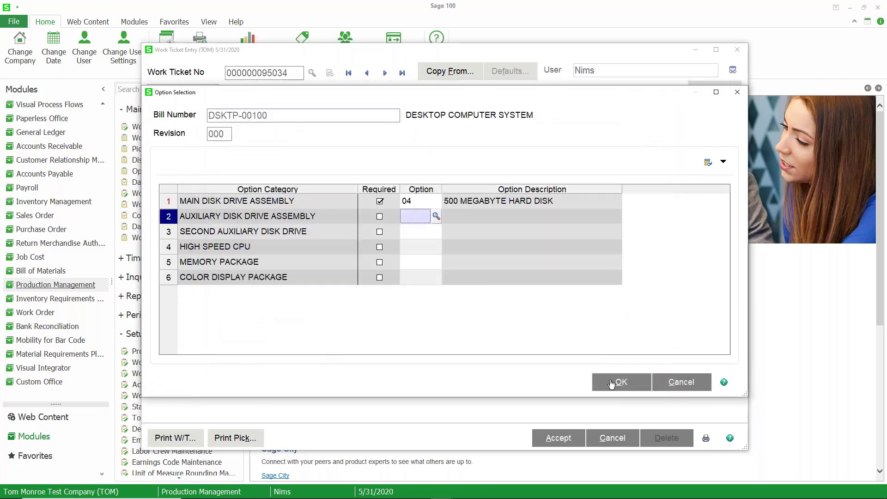
{"action": "left_click", "coordinate": [595, 377]}
{"action": "left_click", "coordinate": [571, 323]}
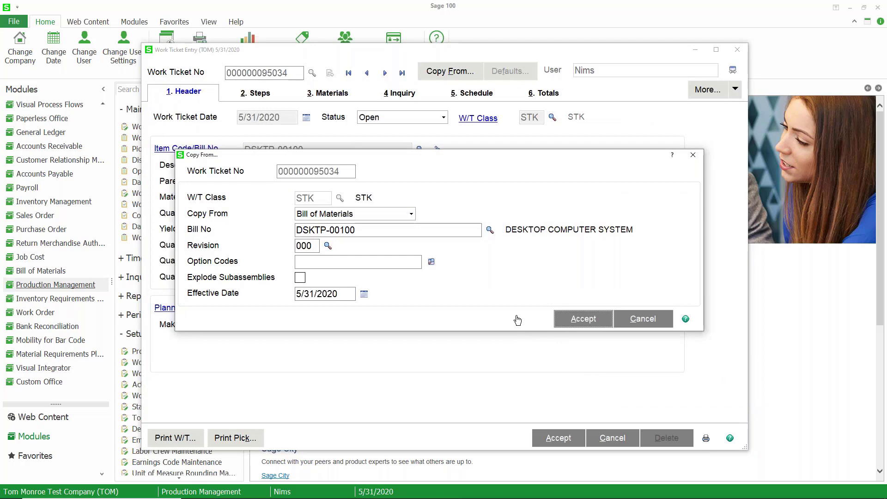
{"action": "key", "text": "alt+2"}
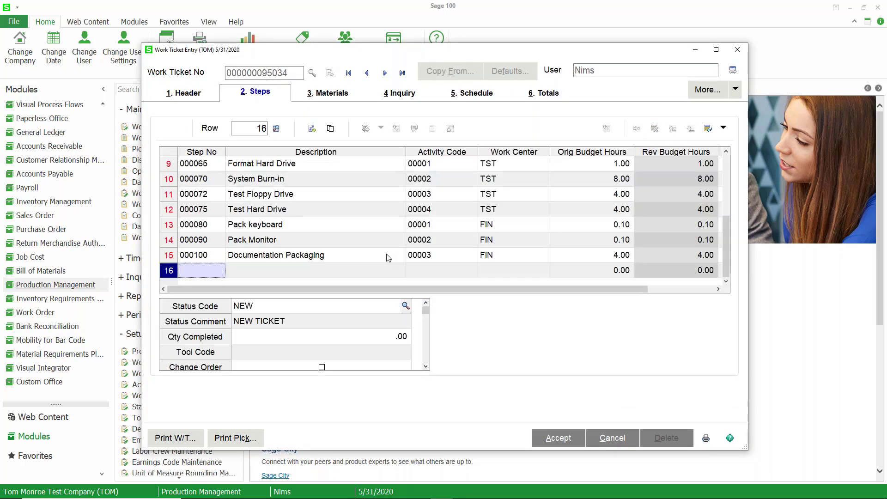
- Review the copied steps, then add the Description column to the Materials grid
{"action": "scroll", "coordinate": [409, 252], "scroll_direction": "up", "scroll_amount": 3}
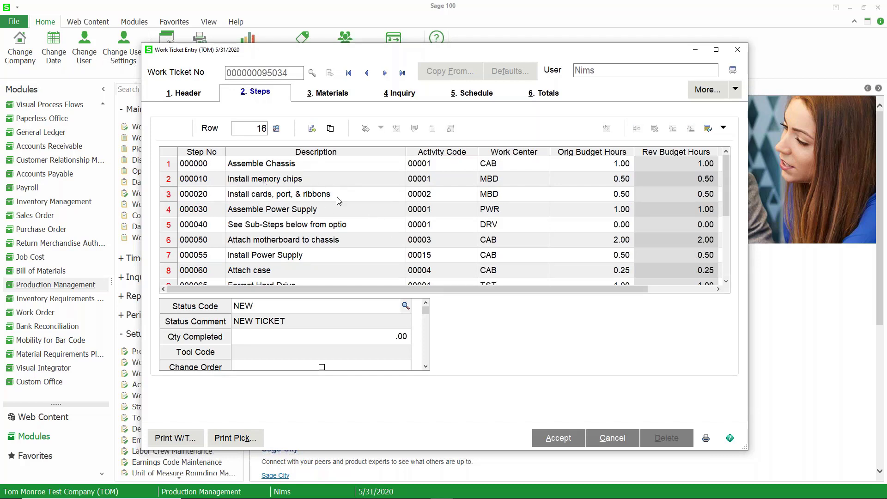
{"action": "scroll", "coordinate": [331, 229], "scroll_direction": "down", "scroll_amount": 3}
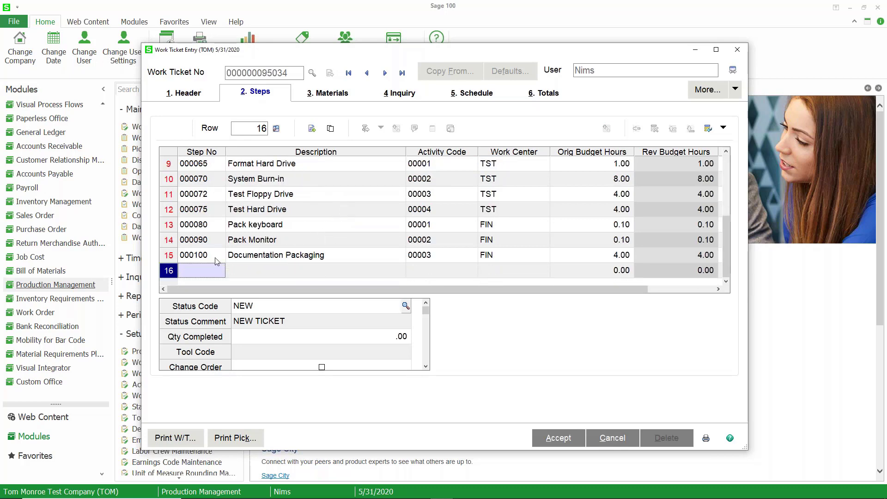
{"action": "scroll", "coordinate": [366, 268], "scroll_direction": "up", "scroll_amount": 3}
{"action": "key", "text": "alt+3"}
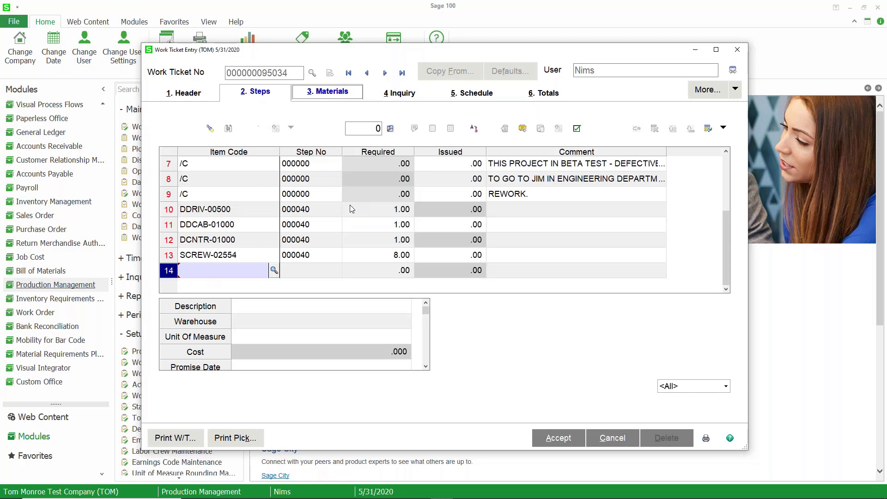
{"action": "scroll", "coordinate": [375, 232], "scroll_direction": "up", "scroll_amount": 2}
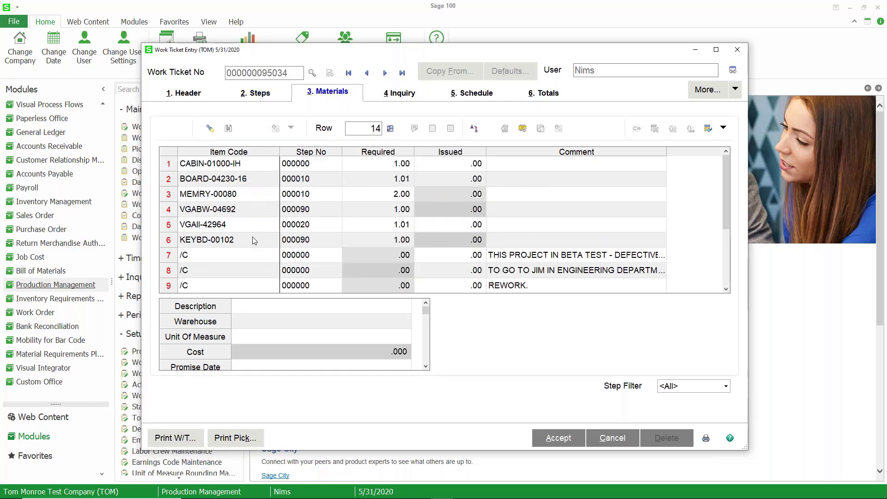
{"action": "left_click_drag", "start_coordinate": [220, 311], "coordinate": [309, 151]}
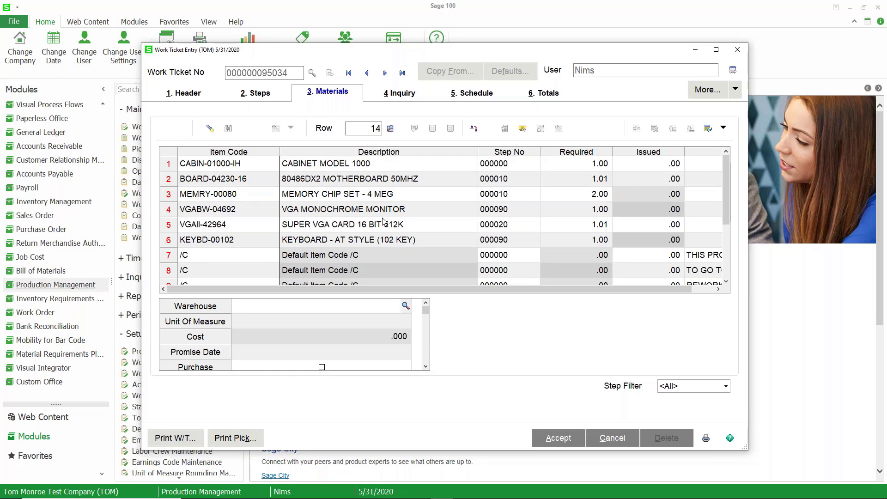
{"action": "left_click", "coordinate": [607, 438]}
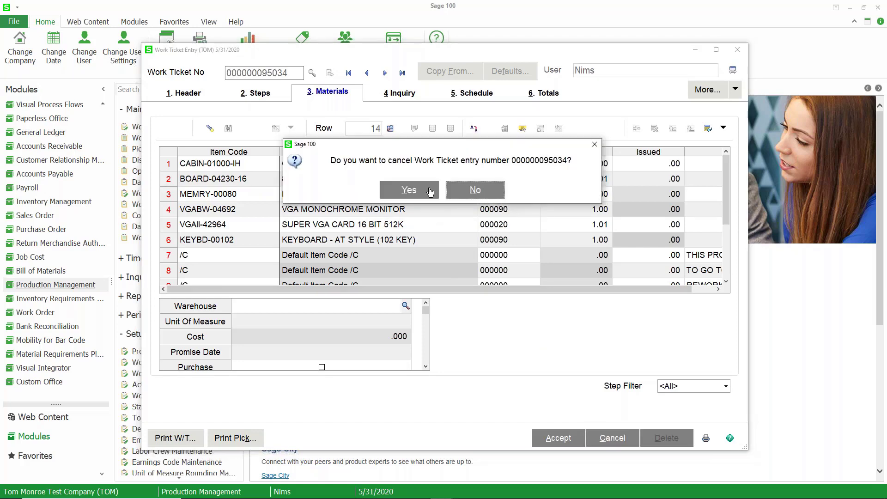
{"action": "left_click", "coordinate": [435, 195]}
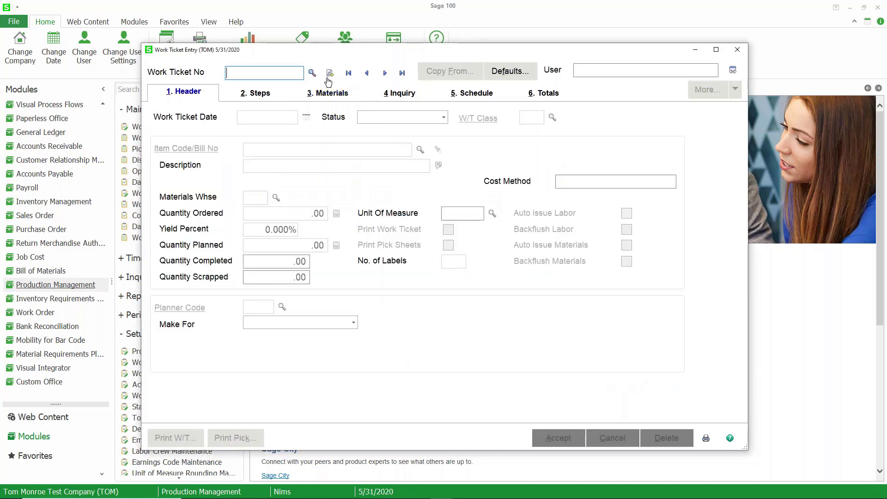
{"action": "left_click", "coordinate": [330, 74]}
{"action": "left_click", "coordinate": [420, 149]}
{"action": "scroll", "coordinate": [356, 257], "scroll_direction": "down", "scroll_amount": 10}
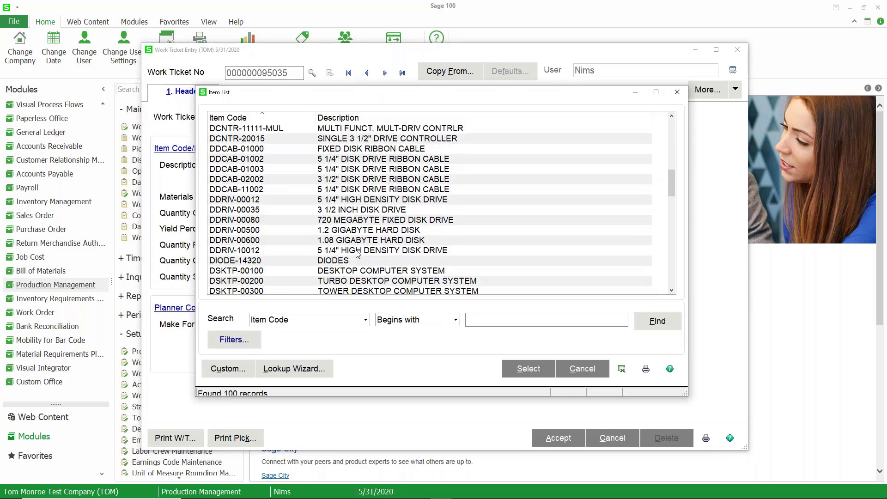
{"action": "double_click", "coordinate": [300, 271]}
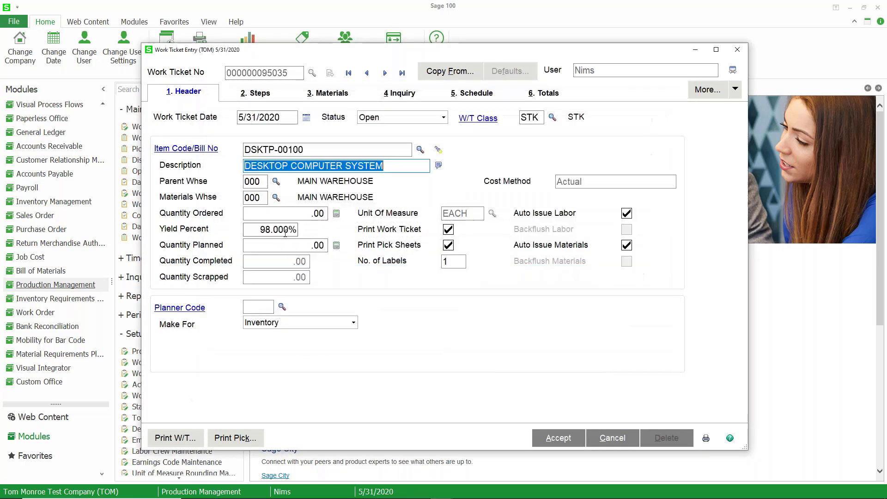
- Set Quantity Ordered to 1 and Yield Percent to 100%
{"action": "left_click", "coordinate": [324, 214]}
{"action": "type", "text": "1"}
{"action": "key", "text": "Tab"}
{"action": "type", "text": ".001"}
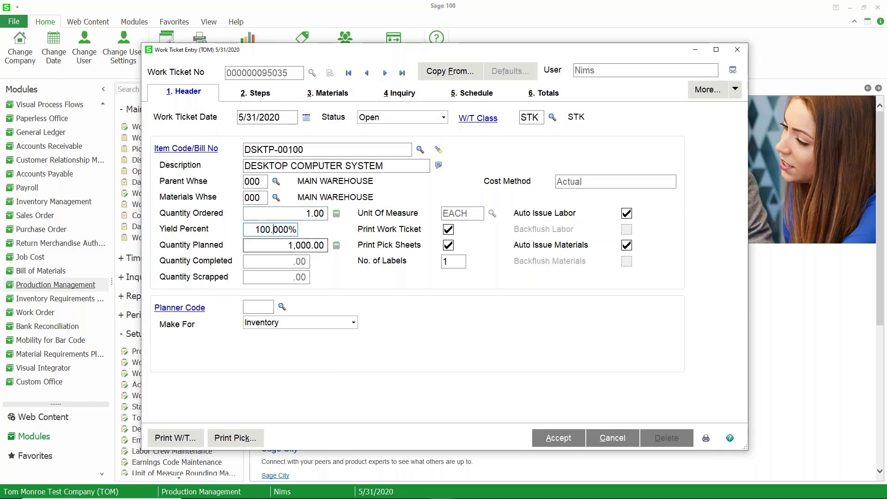
{"action": "key", "text": "Tab"}
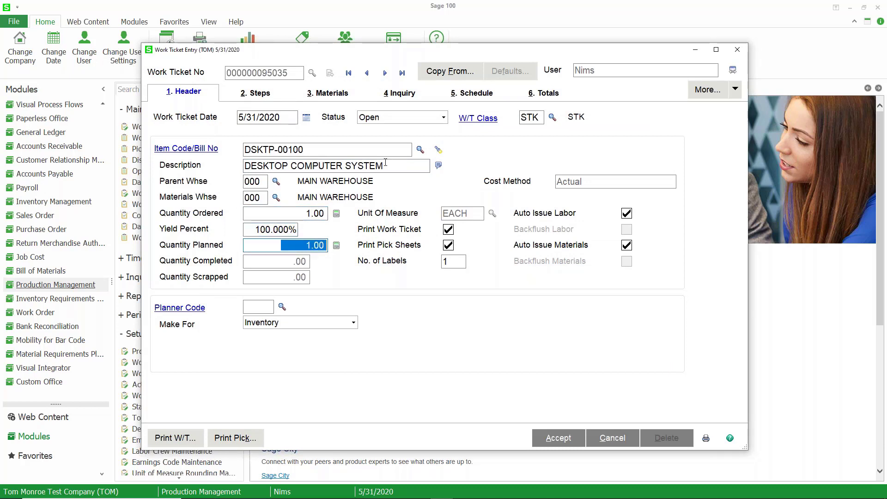
{"action": "left_click", "coordinate": [428, 74]}
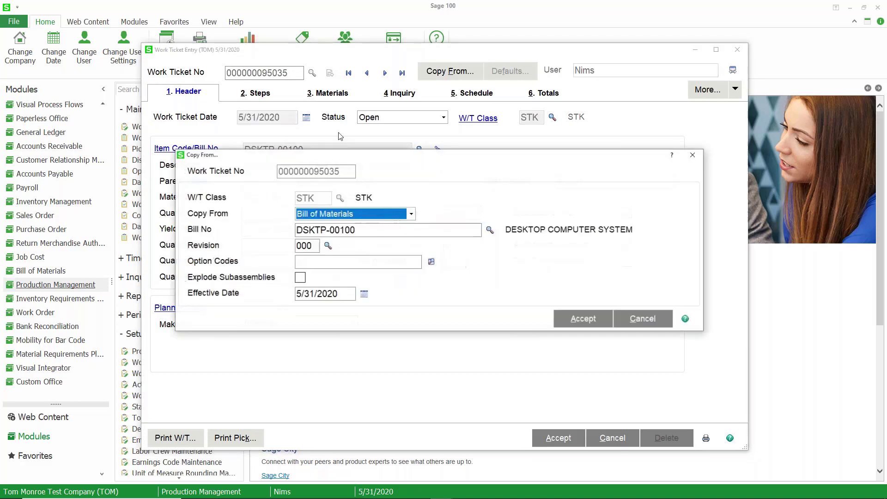
- Switch the copy source to template DESKTOP revision 000 and accept the copy
{"action": "left_click", "coordinate": [403, 214]}
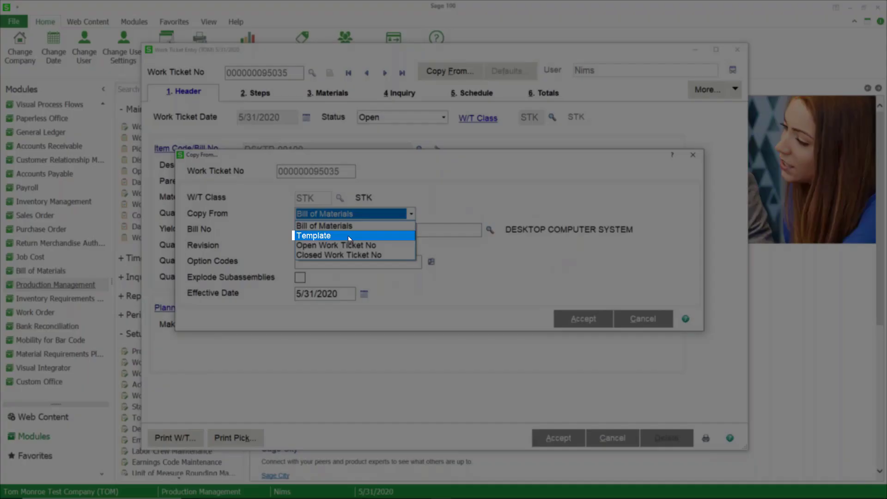
{"action": "left_click", "coordinate": [348, 236]}
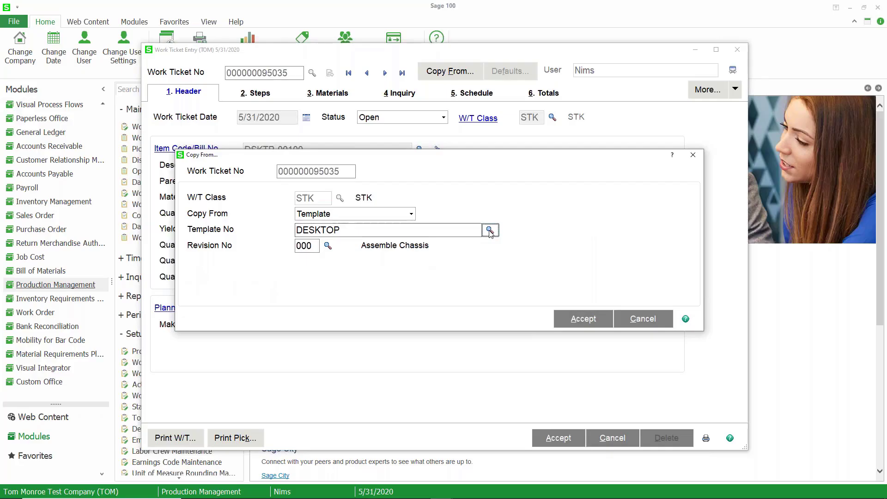
{"action": "left_click", "coordinate": [490, 229]}
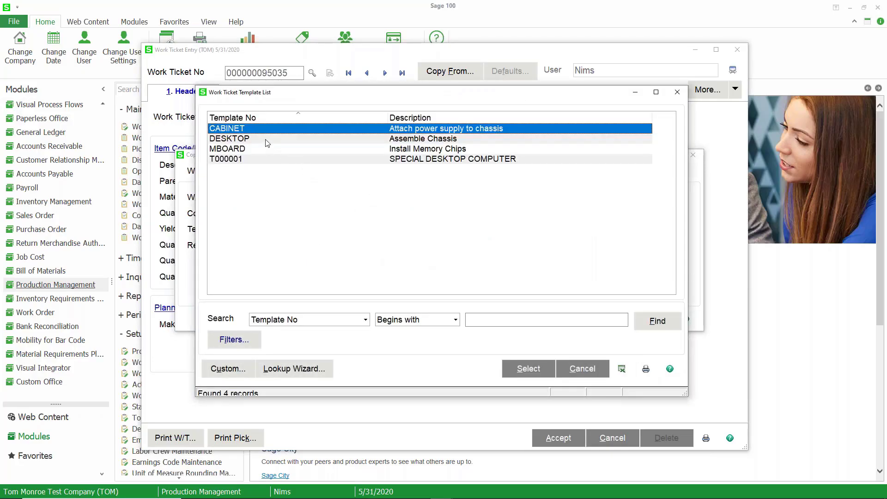
{"action": "double_click", "coordinate": [267, 140]}
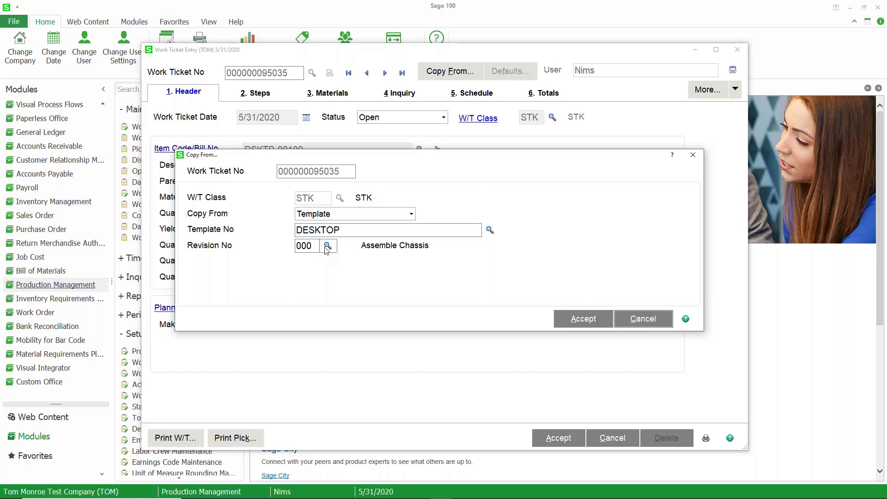
{"action": "left_click", "coordinate": [565, 324]}
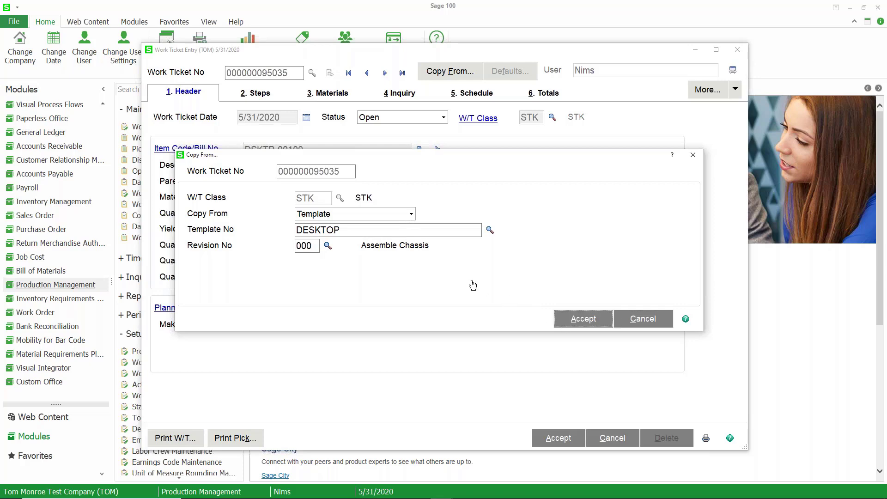
- Review the steps copied from the DESKTOP template, then show the empty Materials tab
{"action": "key", "text": "alt+2"}
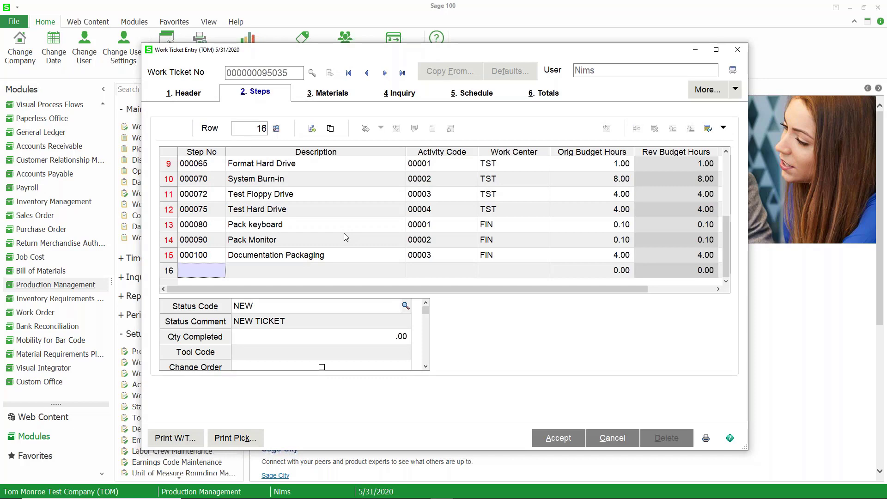
{"action": "scroll", "coordinate": [287, 257], "scroll_direction": "up", "scroll_amount": 4}
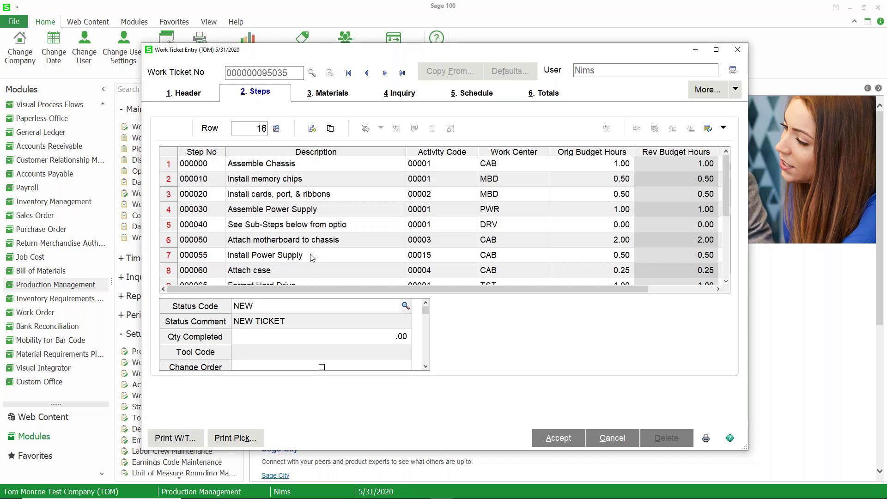
{"action": "left_click", "coordinate": [336, 93]}
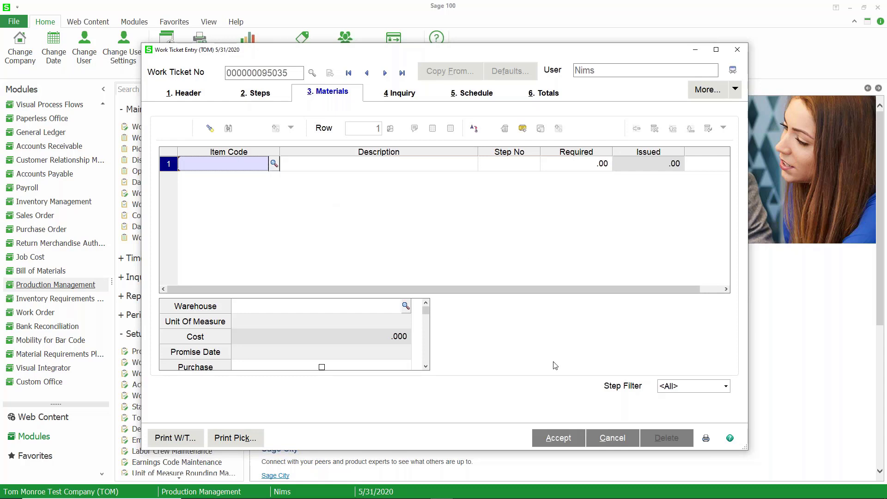
{"action": "left_click", "coordinate": [603, 439]}
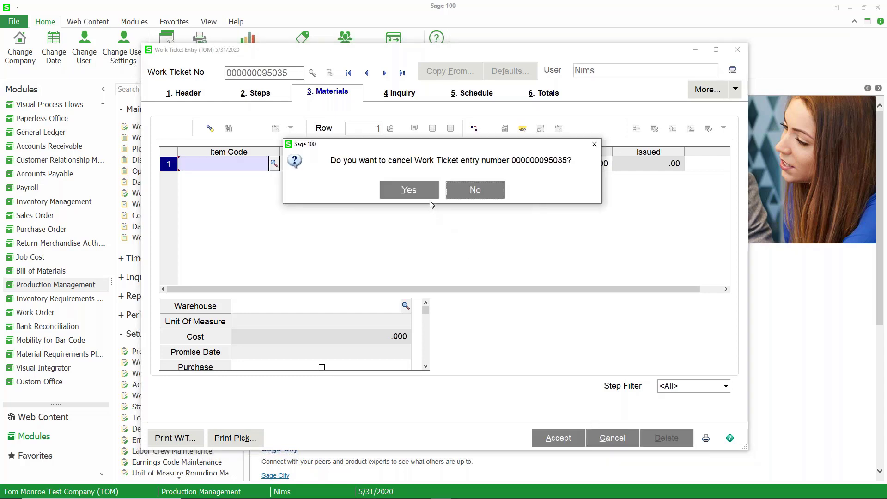
{"action": "left_click", "coordinate": [421, 190]}
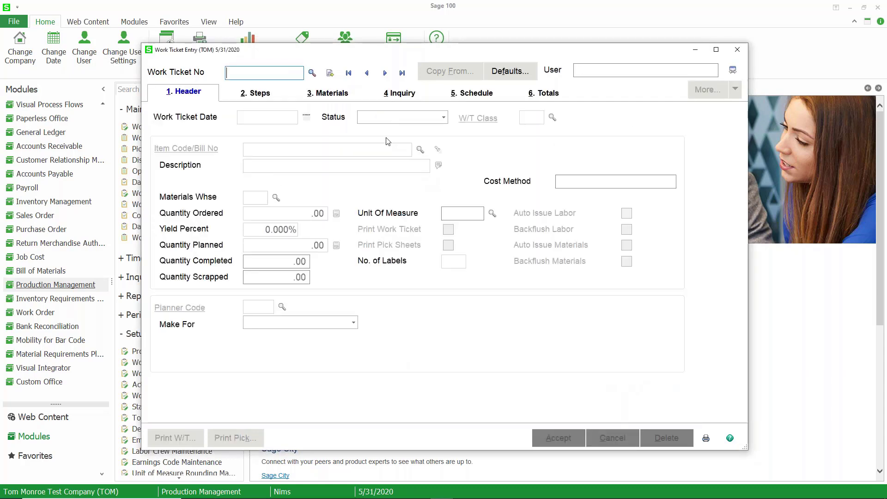
{"action": "left_click", "coordinate": [330, 73]}
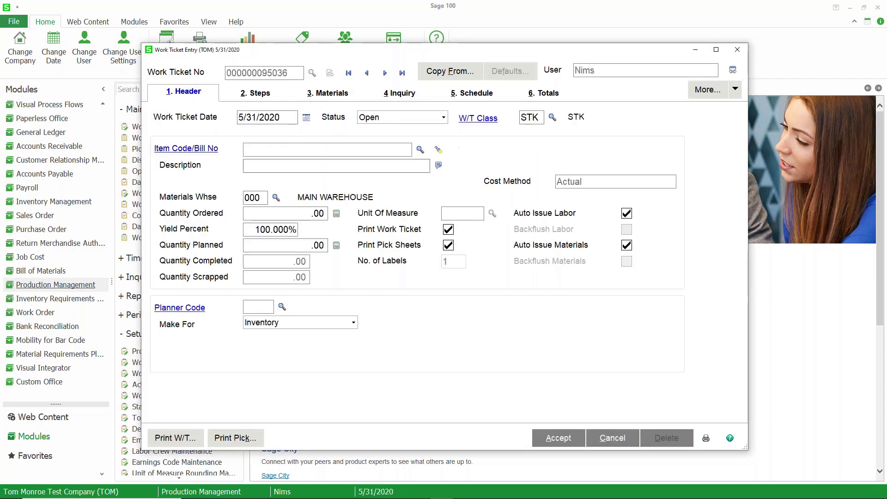
{"action": "left_click", "coordinate": [421, 151]}
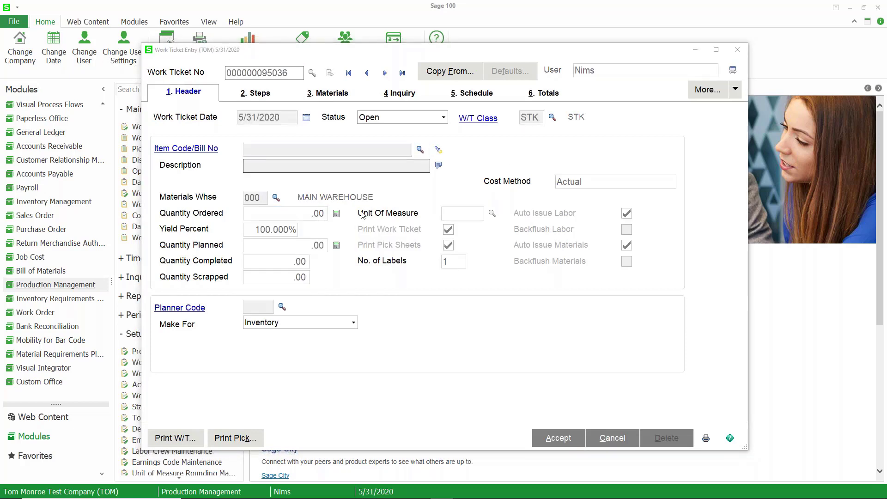
{"action": "scroll", "coordinate": [313, 235], "scroll_direction": "down", "scroll_amount": 9}
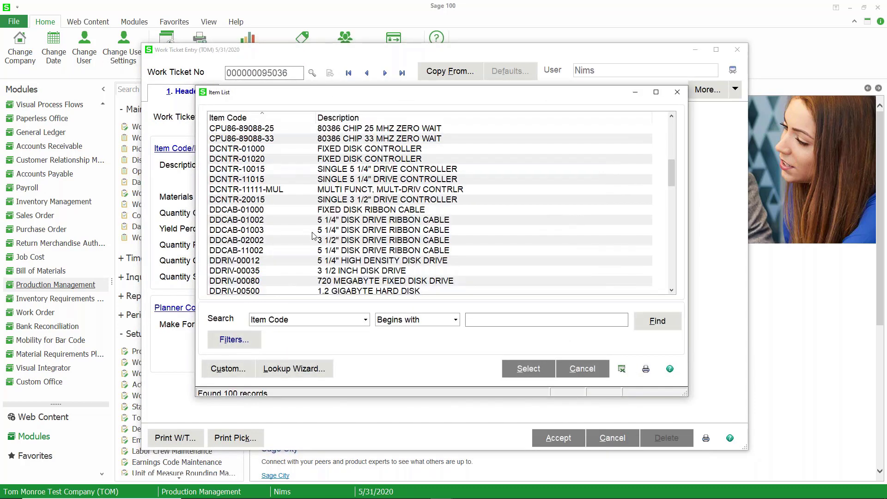
{"action": "double_click", "coordinate": [294, 274]}
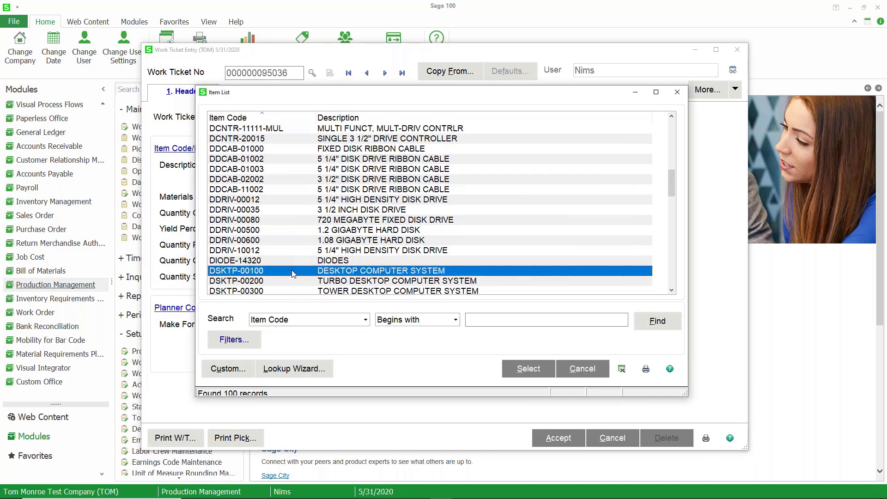
- Set Quantity Ordered to 1 and Yield Percent to 100%
{"action": "left_click", "coordinate": [305, 215]}
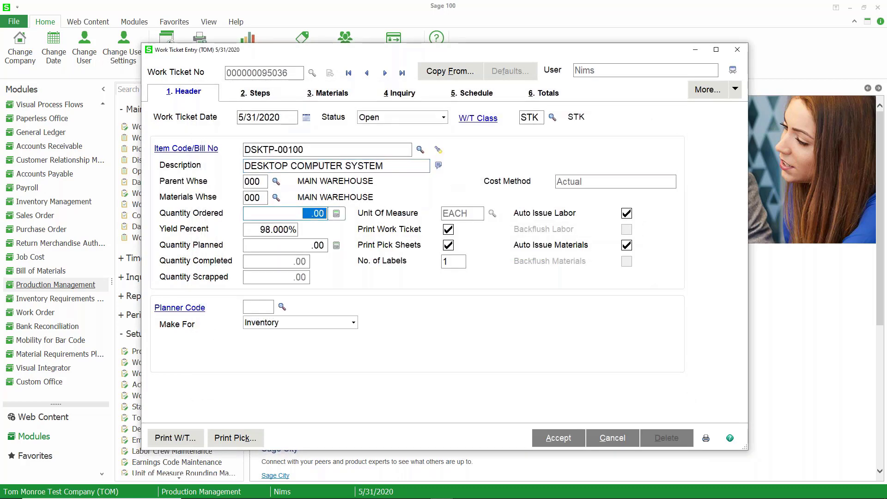
{"action": "type", "text": "1"}
{"action": "key", "text": "Tab"}
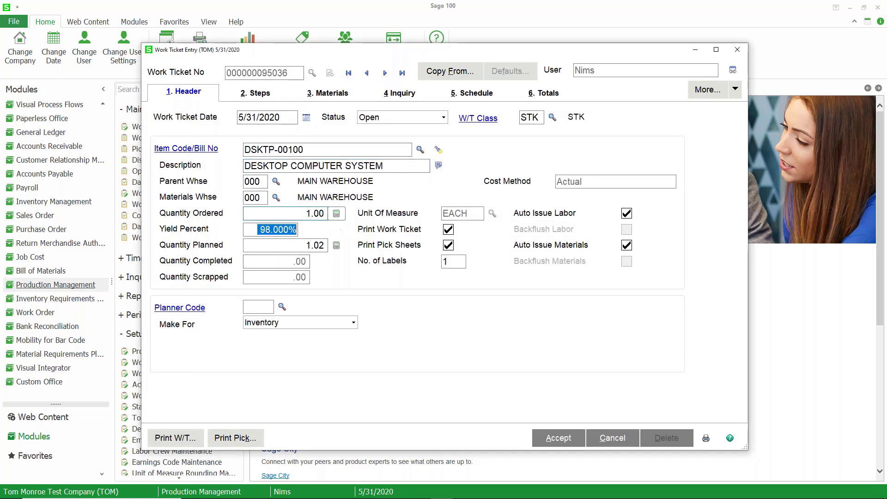
{"action": "type", "text": "100"}
{"action": "key", "text": "Tab"}
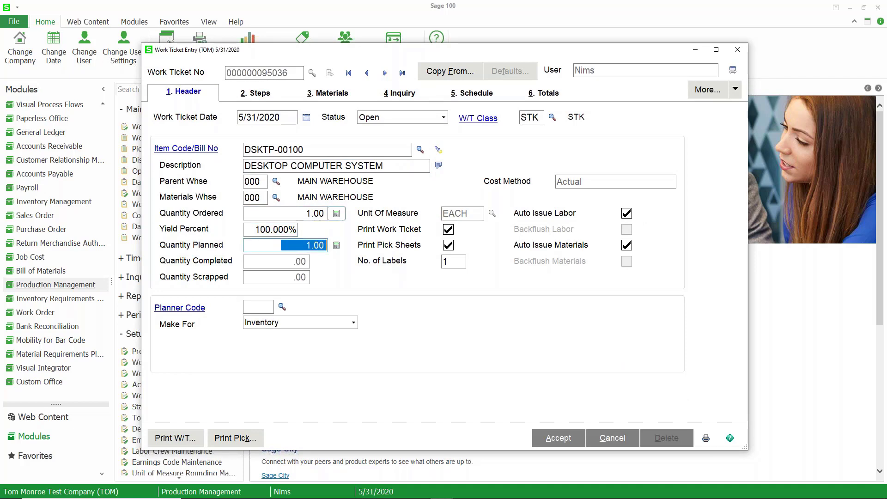
{"action": "left_click", "coordinate": [447, 72]}
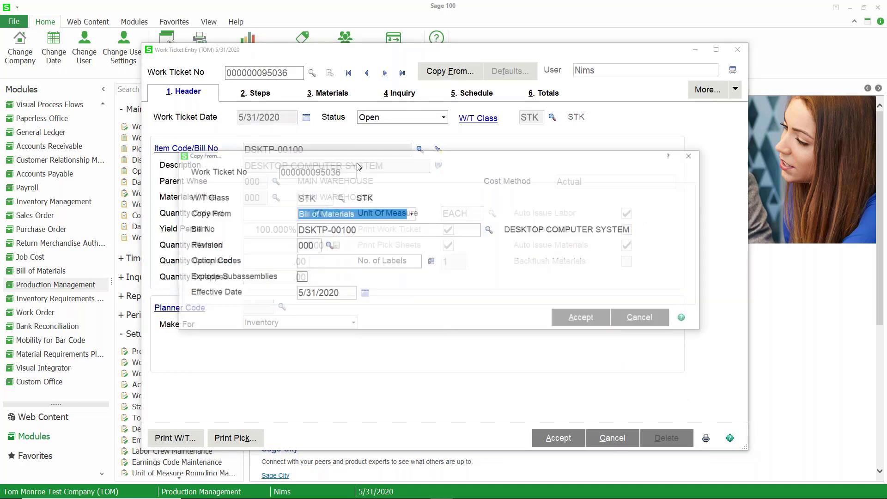
- Copy from the open DESKTOP COMPUTER SYSTEM ticket, scaling budget amounts and material quantities
{"action": "left_click", "coordinate": [403, 218]}
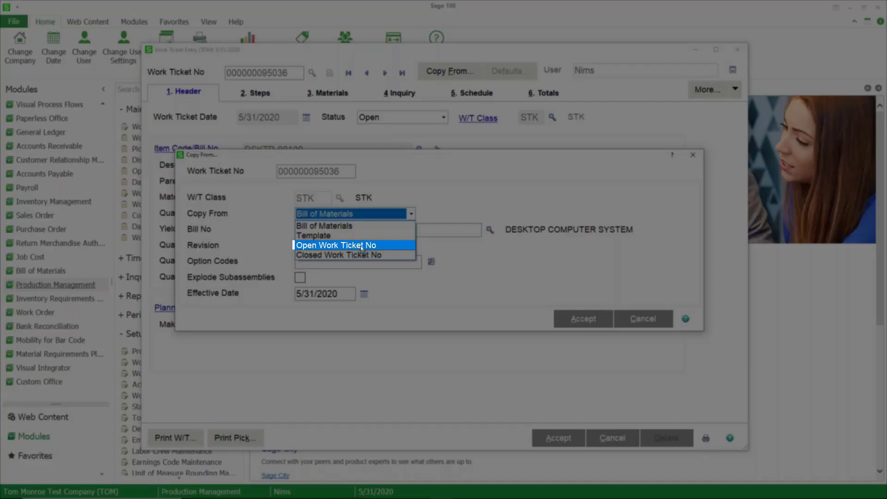
{"action": "left_click", "coordinate": [362, 245]}
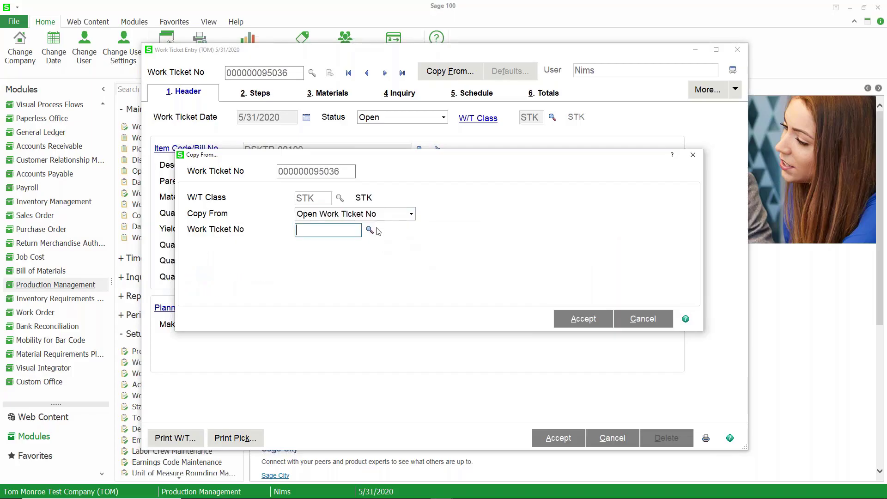
{"action": "left_click", "coordinate": [368, 230]}
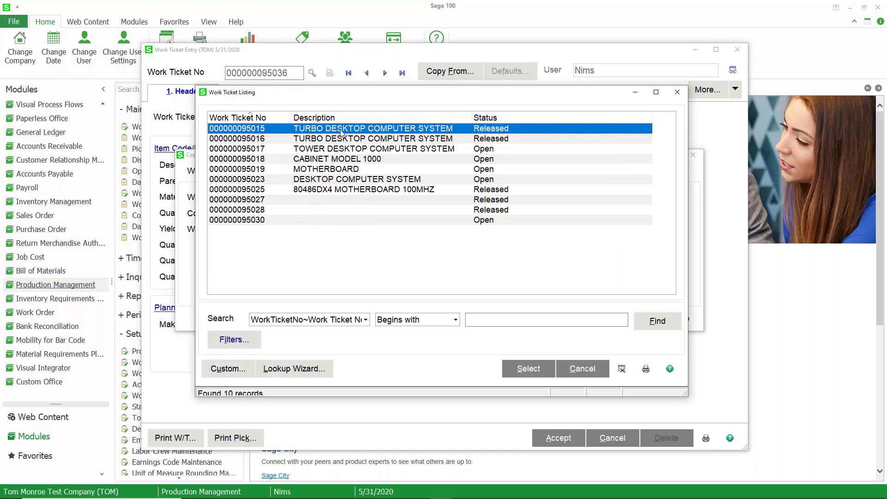
{"action": "double_click", "coordinate": [348, 179]}
{"action": "left_click", "coordinate": [567, 319]}
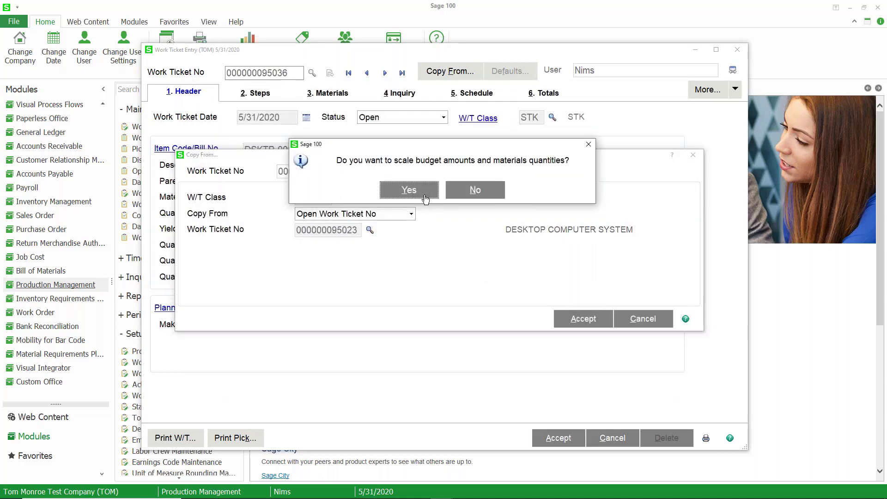
{"action": "left_click", "coordinate": [409, 189]}
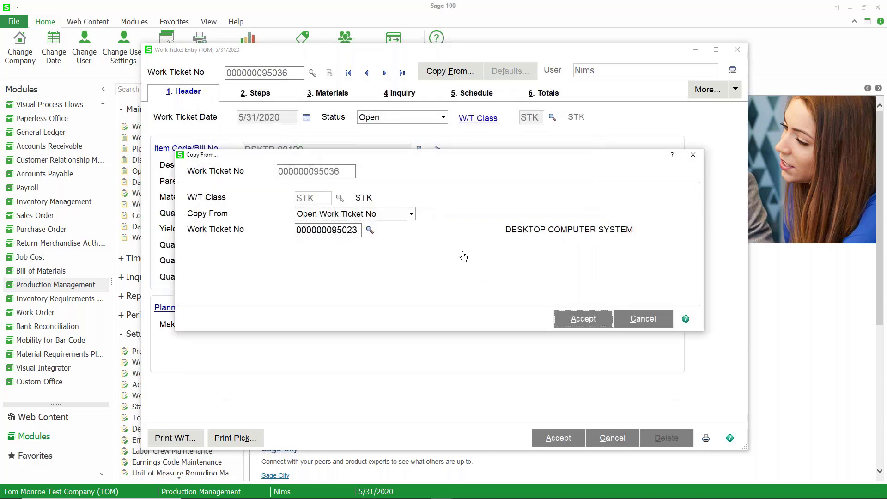
{"action": "left_click", "coordinate": [570, 318]}
- Browse the copied Steps and Materials, then return to the Header
{"action": "key", "text": "alt+2"}
{"action": "left_click", "coordinate": [331, 96]}
{"action": "left_click", "coordinate": [213, 96]}
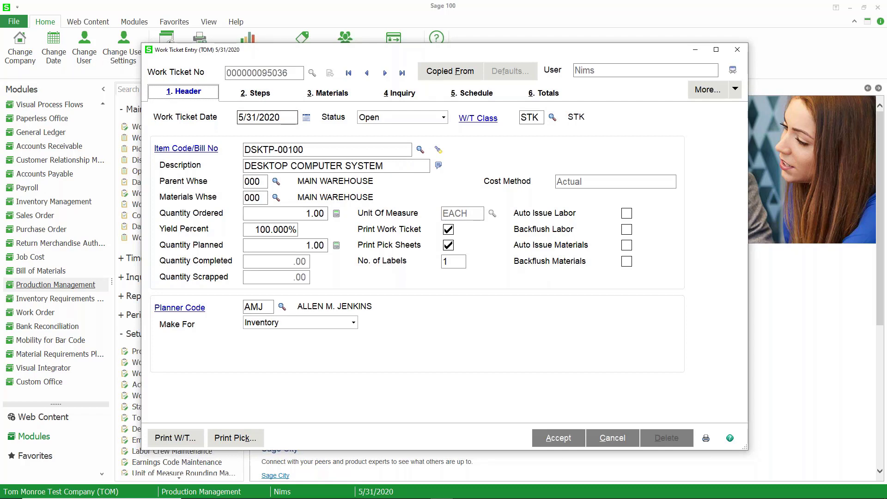
{"action": "left_click", "coordinate": [326, 92]}
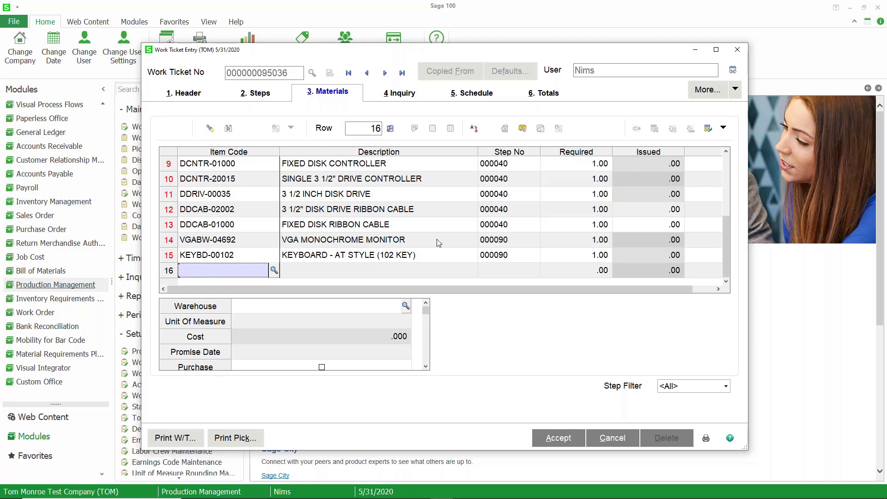
{"action": "left_click", "coordinate": [601, 438]}
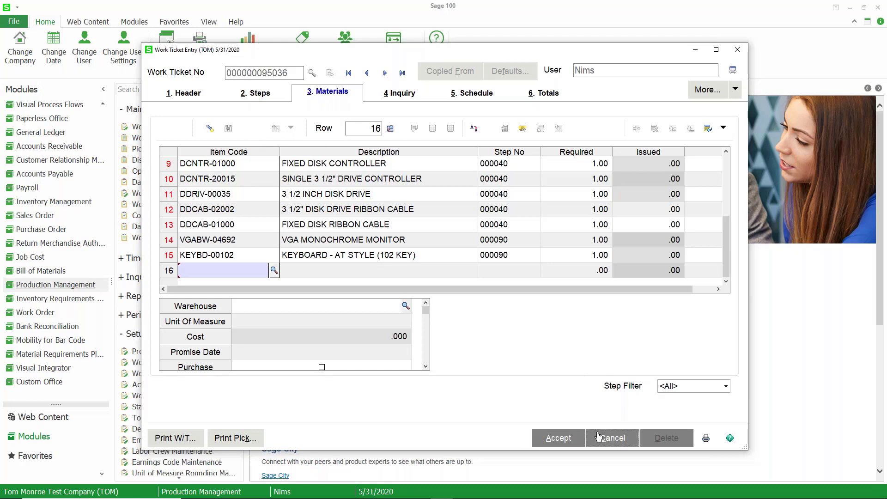
{"action": "left_click", "coordinate": [407, 190]}
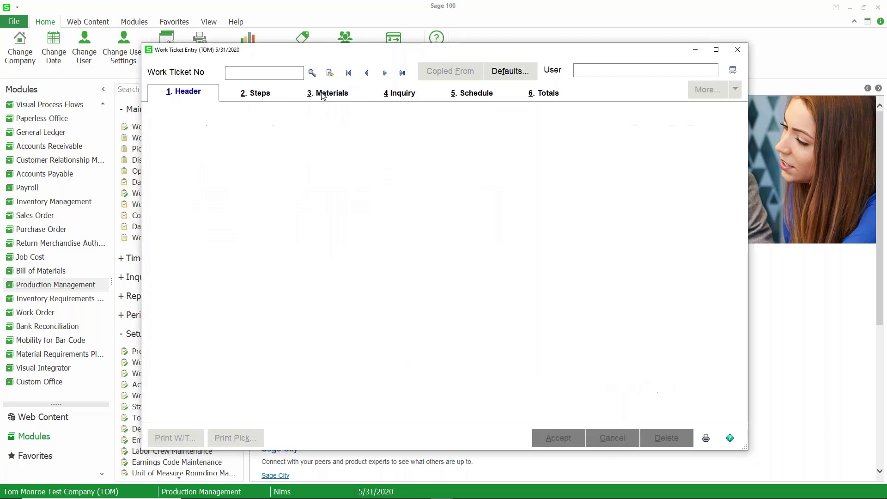
{"action": "left_click", "coordinate": [330, 73]}
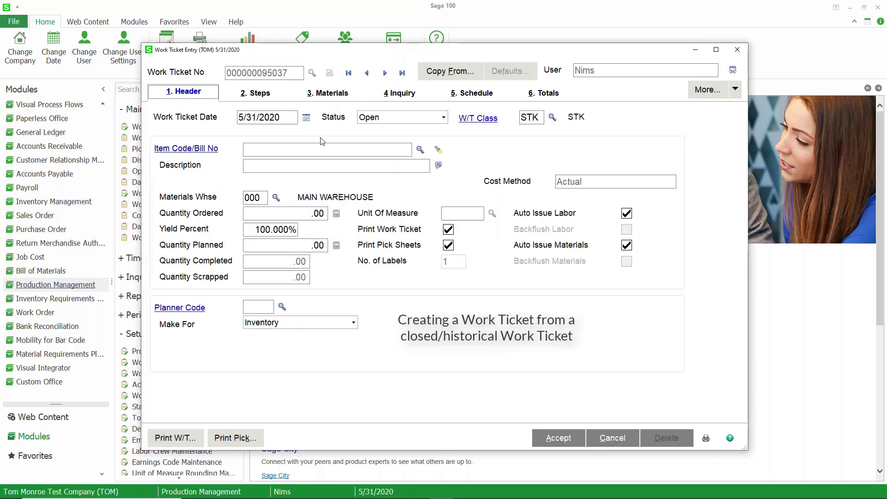
{"action": "key", "text": "F2"}
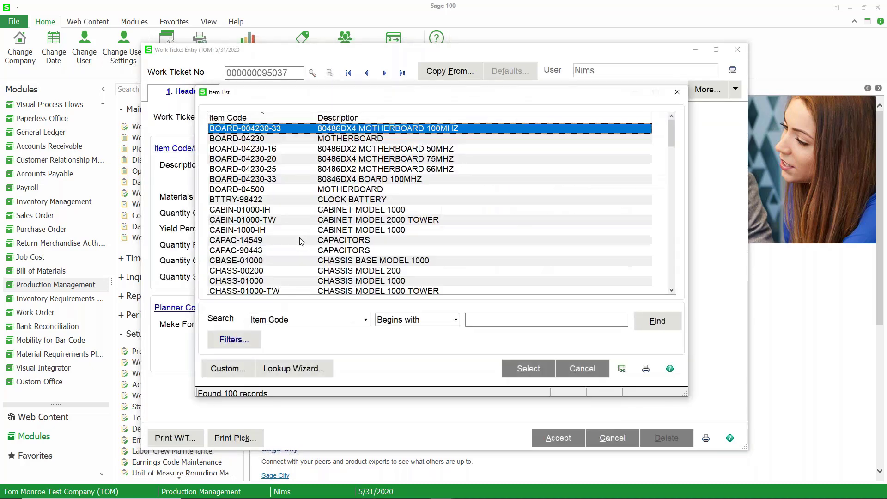
{"action": "scroll", "coordinate": [302, 242], "scroll_direction": "down", "scroll_amount": 10}
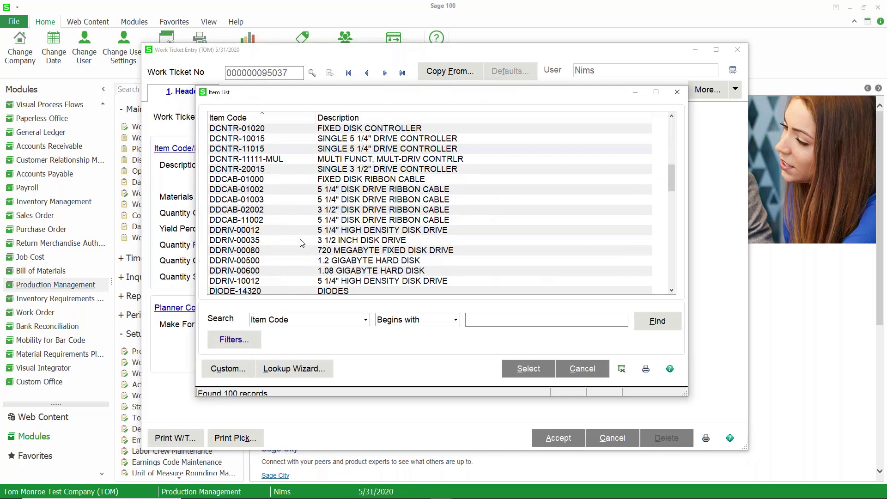
{"action": "scroll", "coordinate": [301, 243], "scroll_direction": "down", "scroll_amount": 2}
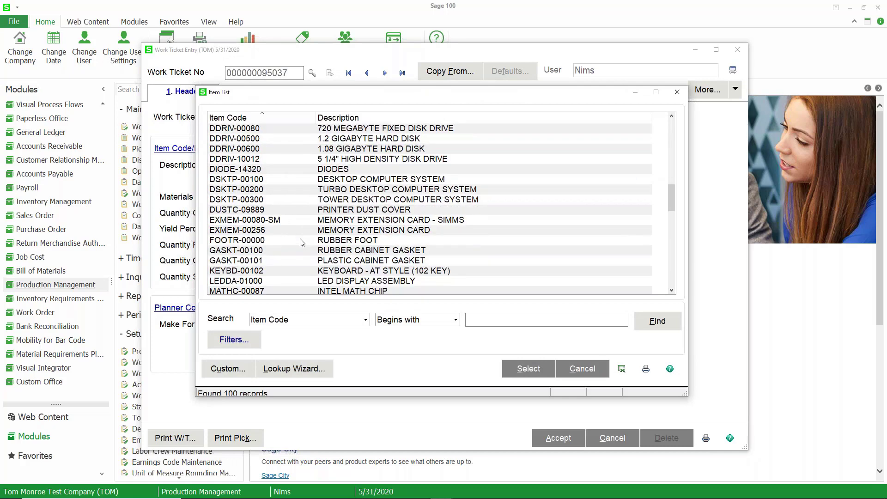
{"action": "double_click", "coordinate": [292, 179]}
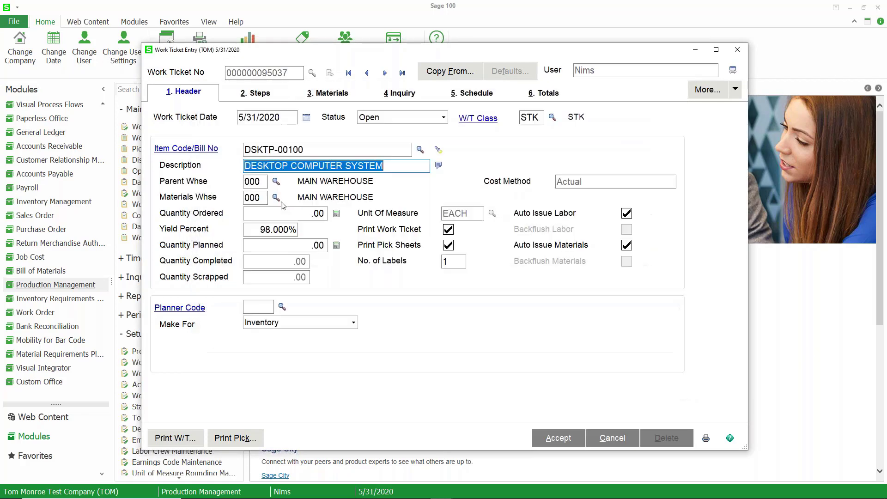
- Set Quantity Ordered to 1 and correct Yield Percent to 100%
{"action": "type", "text": "1"}
{"action": "key", "text": "Tab"}
{"action": "type", "text": "1"}
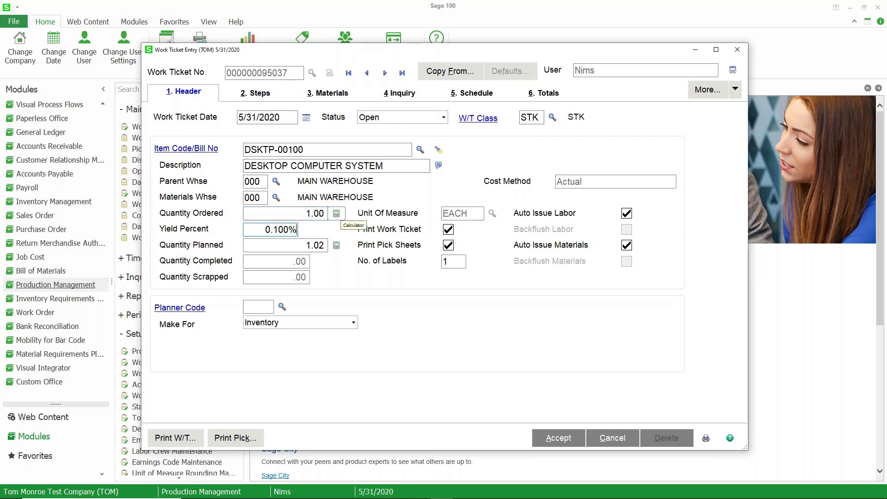
{"action": "key", "text": "Tab"}
{"action": "key", "text": "shift+Tab"}
{"action": "type", "text": ".00100000"}
{"action": "key", "text": "Tab"}
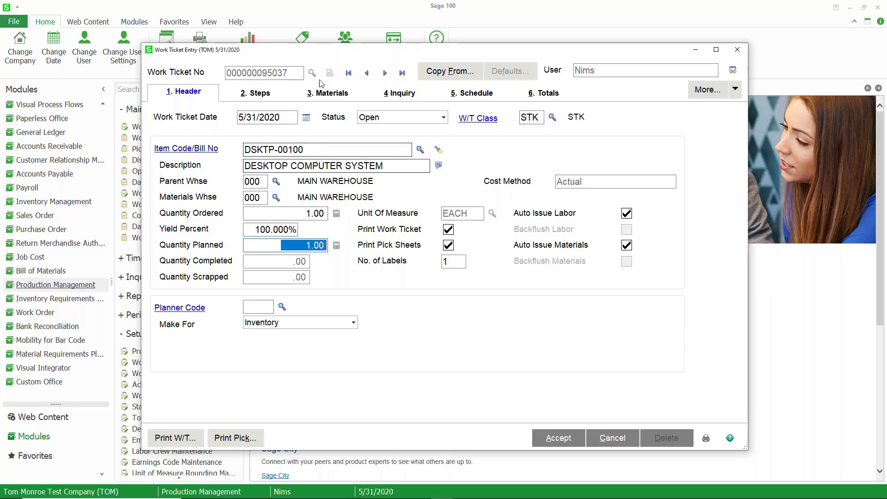
{"action": "left_click", "coordinate": [427, 73]}
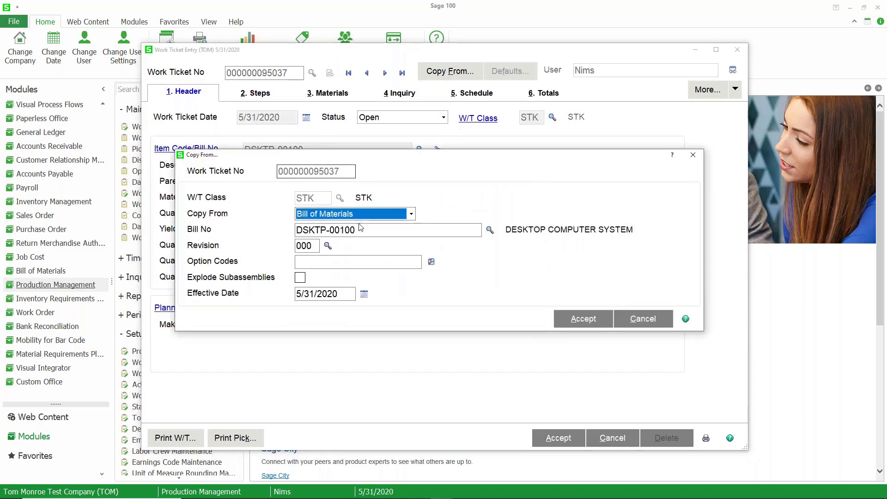
- Switch Copy From to Closed Work Ticket No and confirm the history listing has 0 closed tickets
{"action": "left_click", "coordinate": [350, 215]}
{"action": "left_click", "coordinate": [347, 253]}
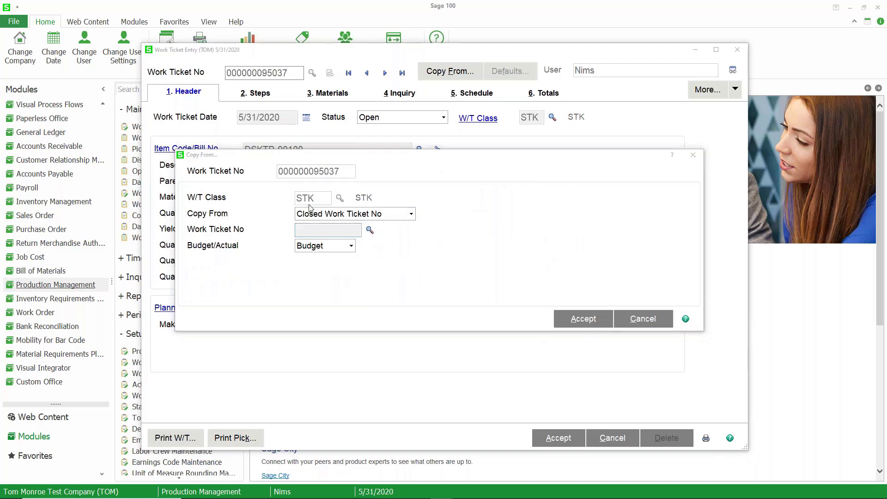
{"action": "left_click", "coordinate": [369, 230]}
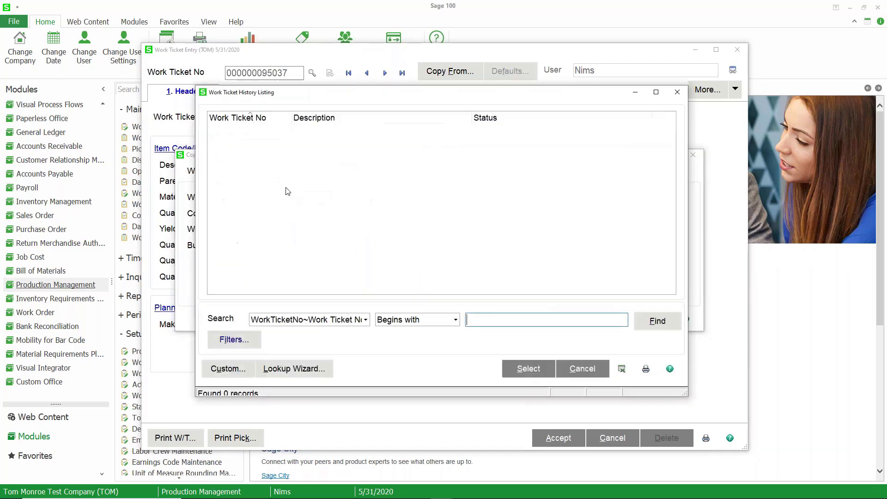
{"action": "left_click", "coordinate": [567, 369]}
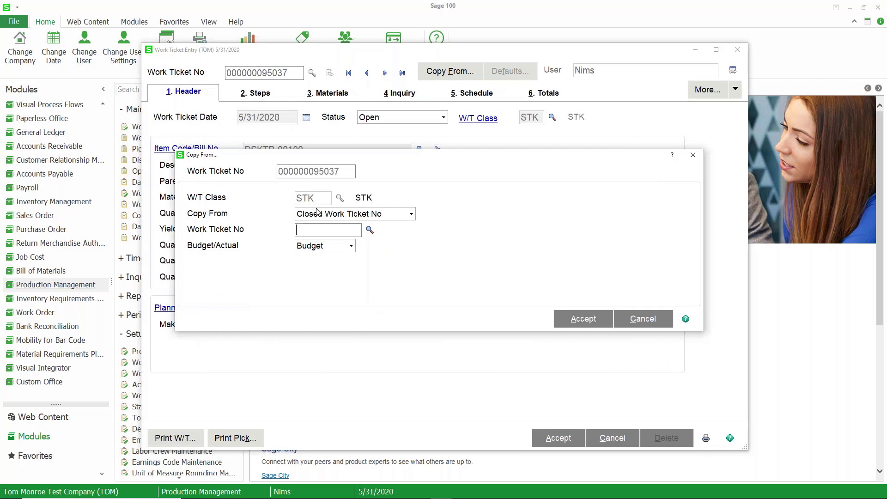